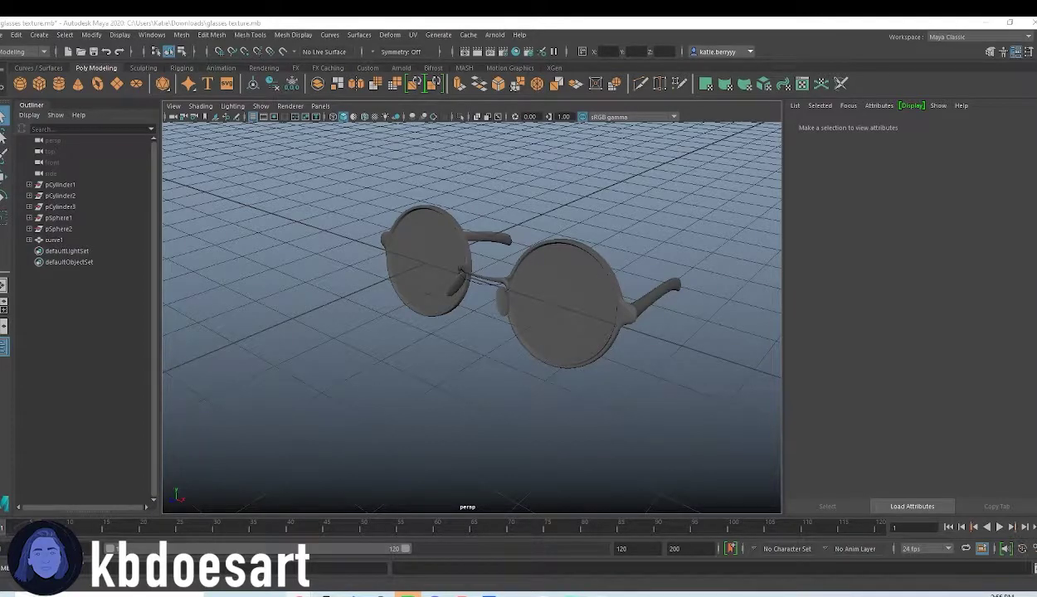
# Step: Switch the glasses mesh to face selection and select the inner faces of both round lenses, front and back
pyautogui.keyDown('alt'); pyautogui.moveTo(718, 313); pyautogui.dragTo(624, 352); pyautogui.keyUp('alt')
pyautogui.click(574, 307)
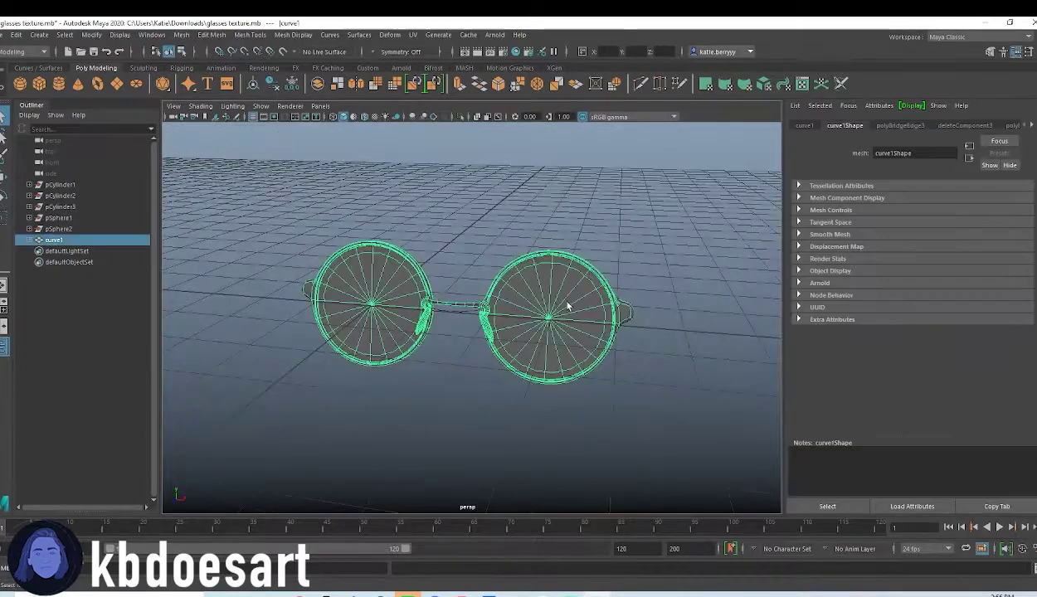
pyautogui.rightClick(578, 290)
pyautogui.click(577, 317)
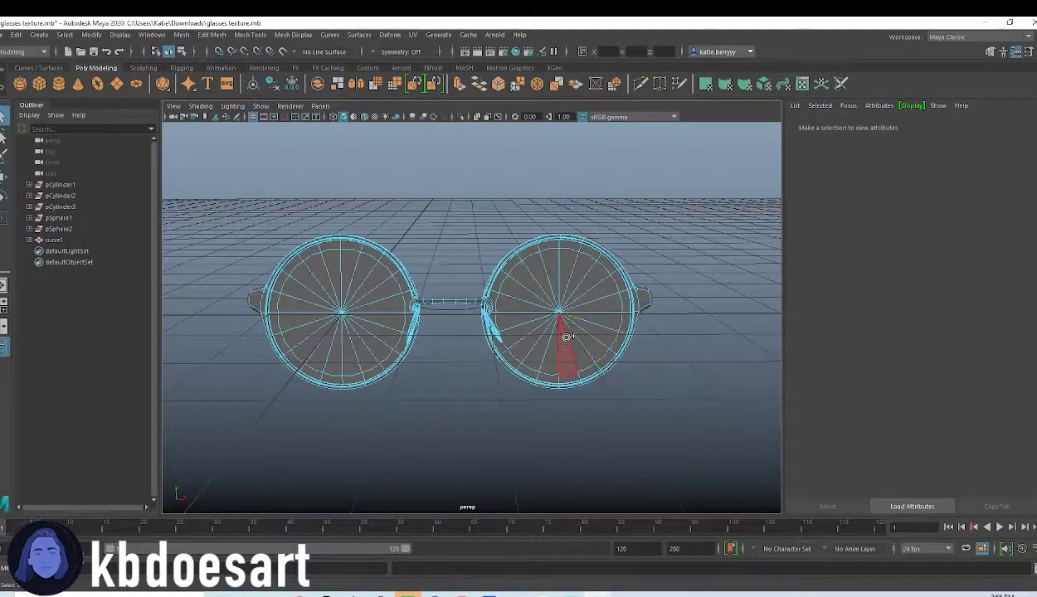
pyautogui.moveTo(565, 336)
pyautogui.mouseDown()
pyautogui.moveTo(563, 278)
pyautogui.moveTo(575, 346)
pyautogui.moveTo(565, 339)
pyautogui.mouseUp()
pyautogui.keyDown('alt'); pyautogui.moveTo(655, 358); pyautogui.dragTo(375, 334); pyautogui.keyUp('alt')
pyautogui.keyDown('shift'); pyautogui.doubleClick(435, 261); pyautogui.keyUp('shift')
pyautogui.moveTo(630, 349)
pyautogui.keyDown('alt'); pyautogui.mouseDown()
pyautogui.moveTo(604, 329)
pyautogui.moveTo(625, 287)
pyautogui.moveTo(621, 333)
pyautogui.mouseUp(); pyautogui.keyUp('alt')
pyautogui.keyDown('shift'); pyautogui.doubleClick(643, 252); pyautogui.keyUp('shift')
pyautogui.hotkey('ctrl', 'z')
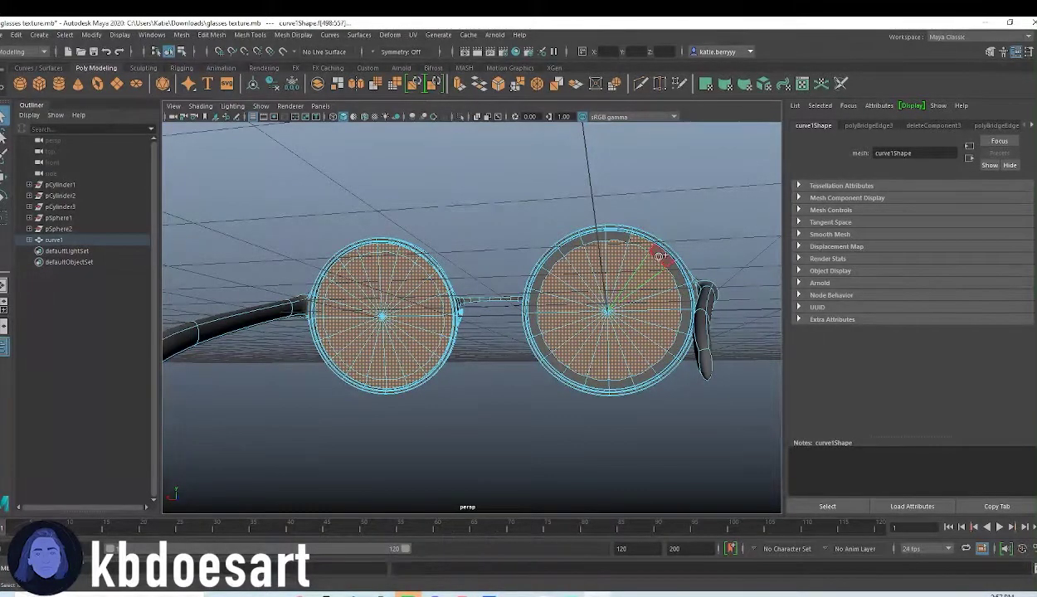
# Step: Add the remaining outer-ring faces of both lenses to the face selection
pyautogui.keyDown('shift'); pyautogui.doubleClick(676, 273); pyautogui.keyUp('shift')
pyautogui.moveTo(680, 332)
pyautogui.keyDown('alt'); pyautogui.mouseDown()
pyautogui.moveTo(670, 355)
pyautogui.moveTo(454, 363)
pyautogui.mouseUp(); pyautogui.keyUp('alt')
pyautogui.moveTo(364, 347)
pyautogui.keyDown('shift'); pyautogui.mouseDown()
pyautogui.moveTo(321, 331)
pyautogui.moveTo(351, 341)
pyautogui.mouseUp(); pyautogui.keyUp('shift')
pyautogui.keyDown('shift'); pyautogui.doubleClick(351, 341); pyautogui.keyUp('shift')
pyautogui.keyDown('shift'); pyautogui.doubleClick(404, 282); pyautogui.keyUp('shift')
pyautogui.keyDown('alt'); pyautogui.moveTo(577, 354); pyautogui.dragTo(717, 337, button='middle'); pyautogui.keyUp('alt')
pyautogui.keyDown('alt'); pyautogui.moveTo(531, 348); pyautogui.dragTo(597, 303); pyautogui.keyUp('alt')
# Step: Assign a new Arnold aiStandardSurface material to the selected lens faces
pyautogui.rightClick(641, 296)
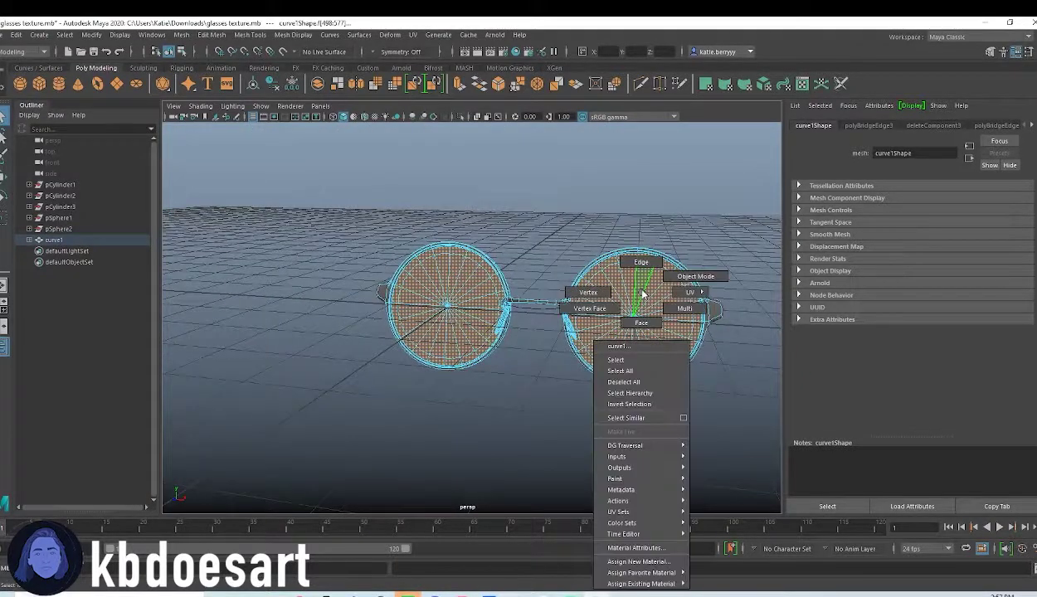
pyautogui.click(638, 562)
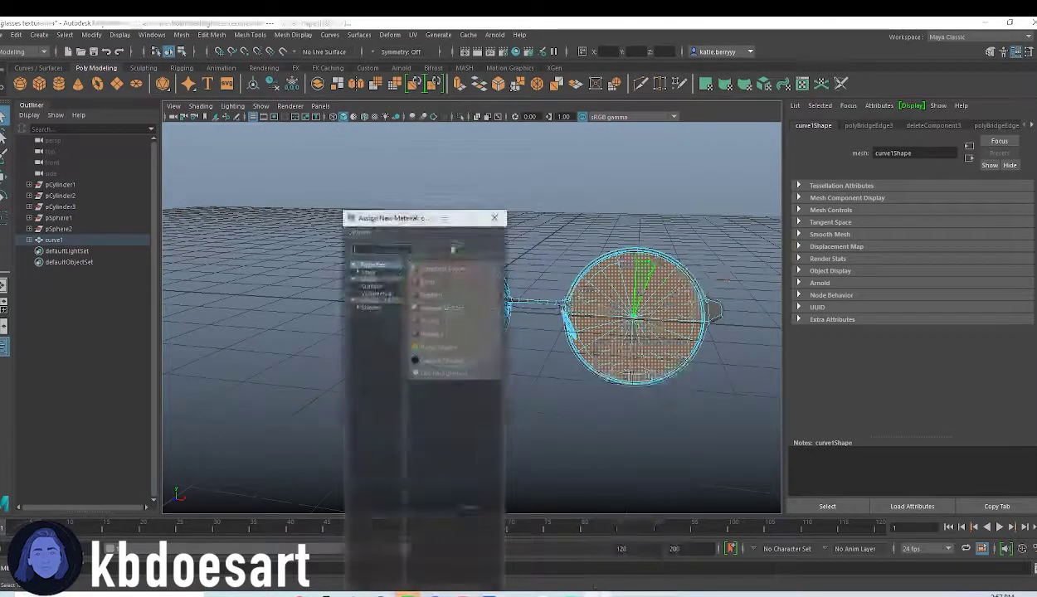
pyautogui.click(383, 307)
pyautogui.click(435, 415)
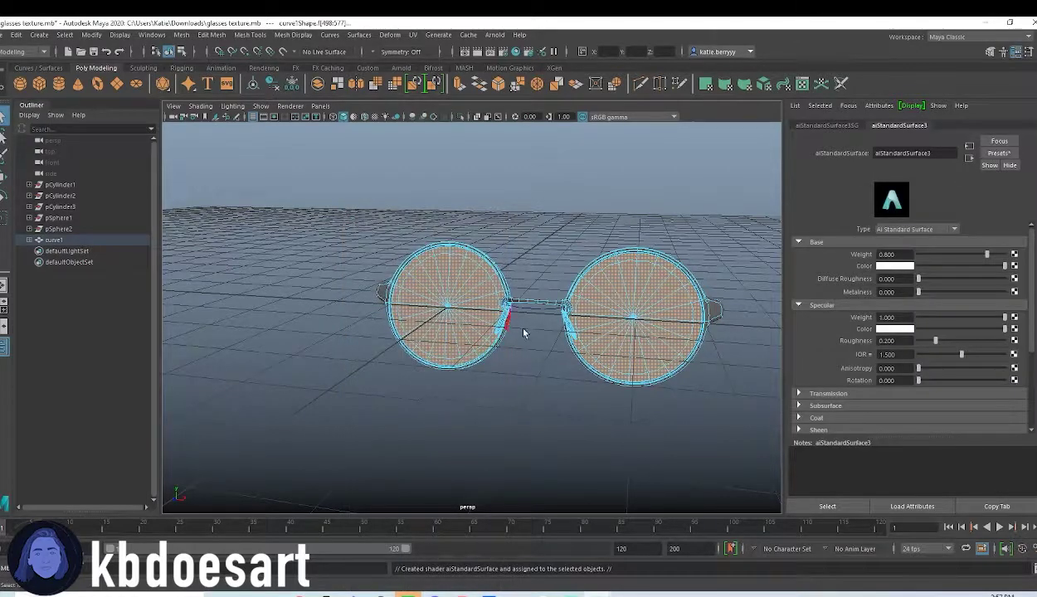
# Step: Set the transmission weight of the new lens material to about 0.065
pyautogui.keyDown('alt'); pyautogui.moveTo(539, 332); pyautogui.dragTo(579, 334); pyautogui.keyUp('alt')
pyautogui.keyDown('alt'); pyautogui.moveTo(578, 333); pyautogui.dragTo(537, 333, button='middle'); pyautogui.keyUp('alt')
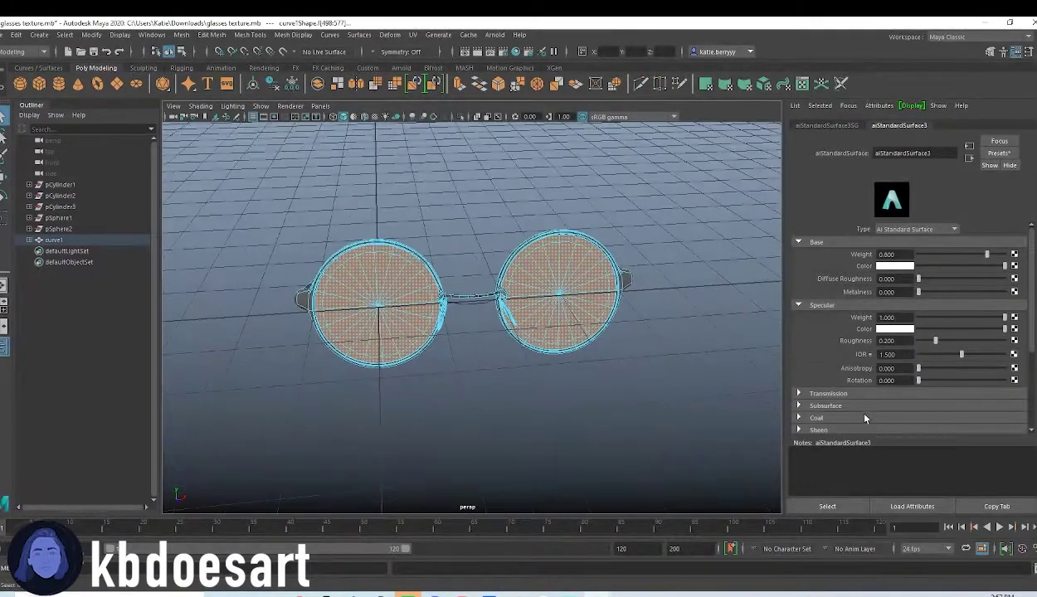
pyautogui.click(842, 398)
pyautogui.scroll(-2, 842, 399)
pyautogui.click(925, 339)
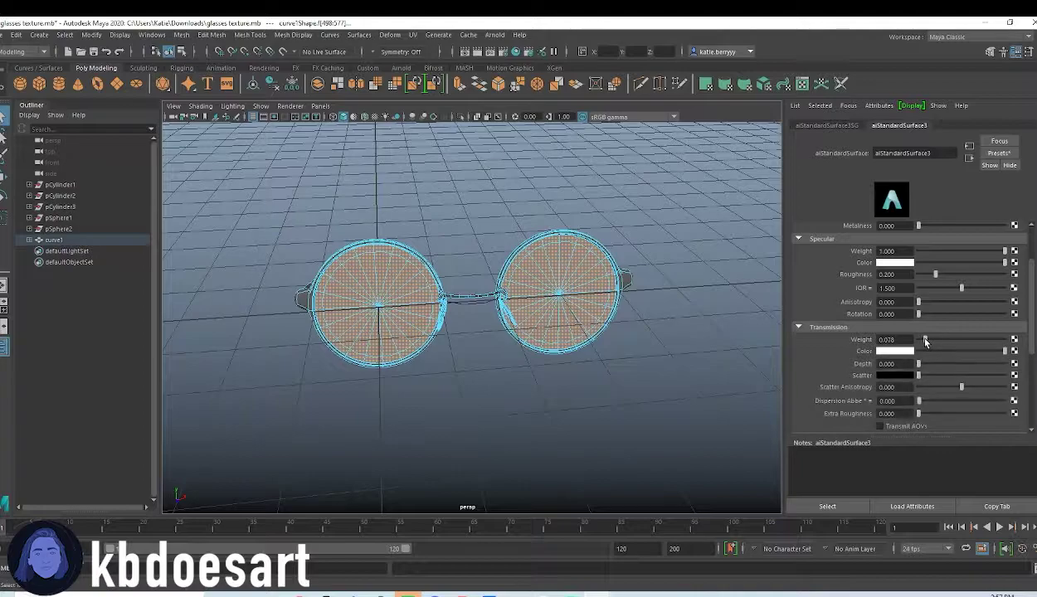
pyautogui.keyDown('alt'); pyautogui.moveTo(566, 318); pyautogui.dragTo(597, 313); pyautogui.keyUp('alt')
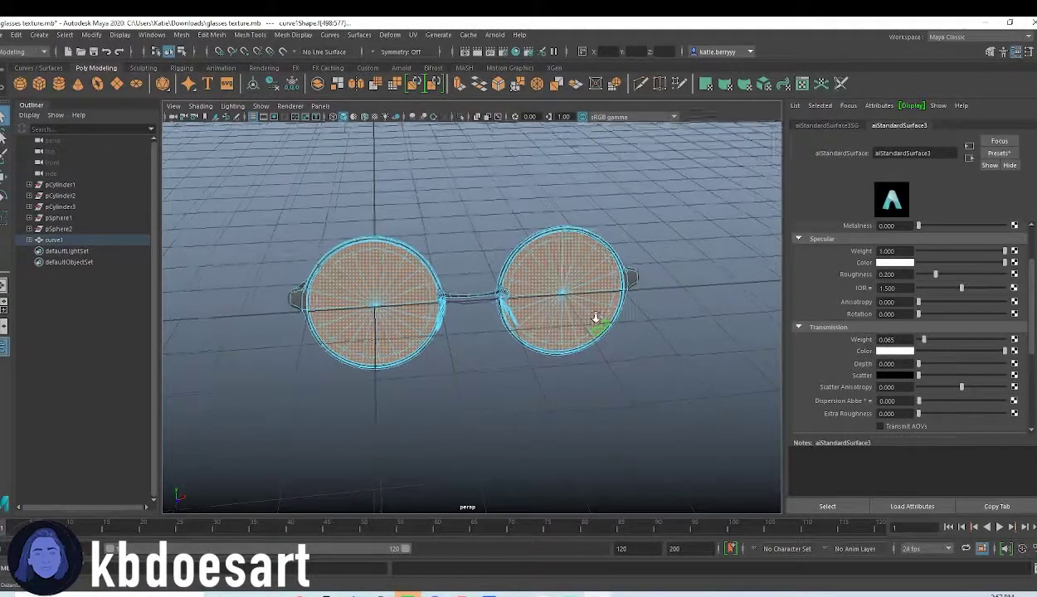
# Step: Open the Arnold RenderView with scene lighting on and add a sky dome light to the scene
pyautogui.press('7')
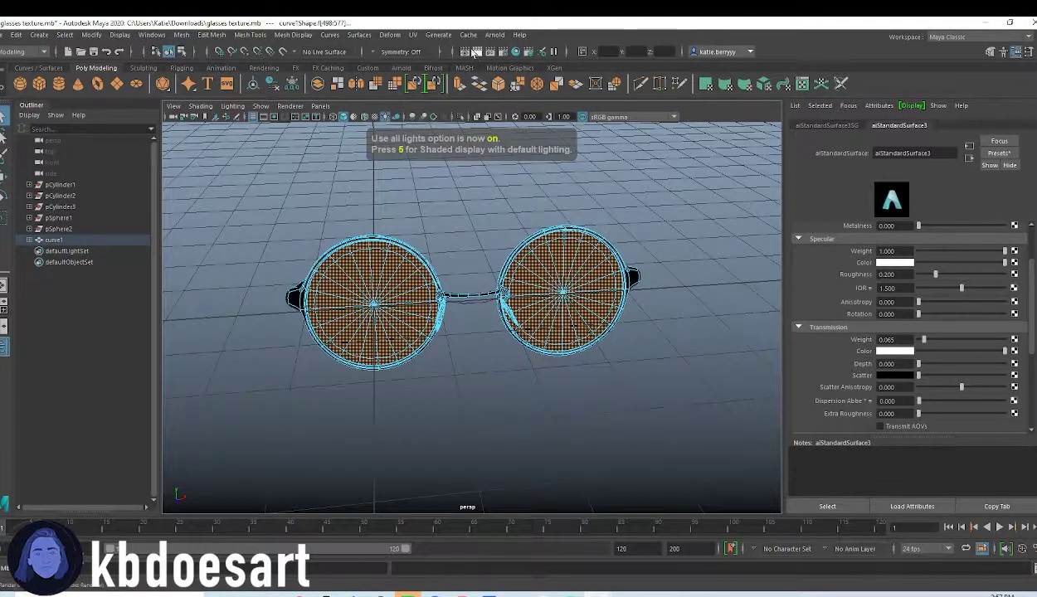
pyautogui.click(494, 34)
pyautogui.click(504, 50)
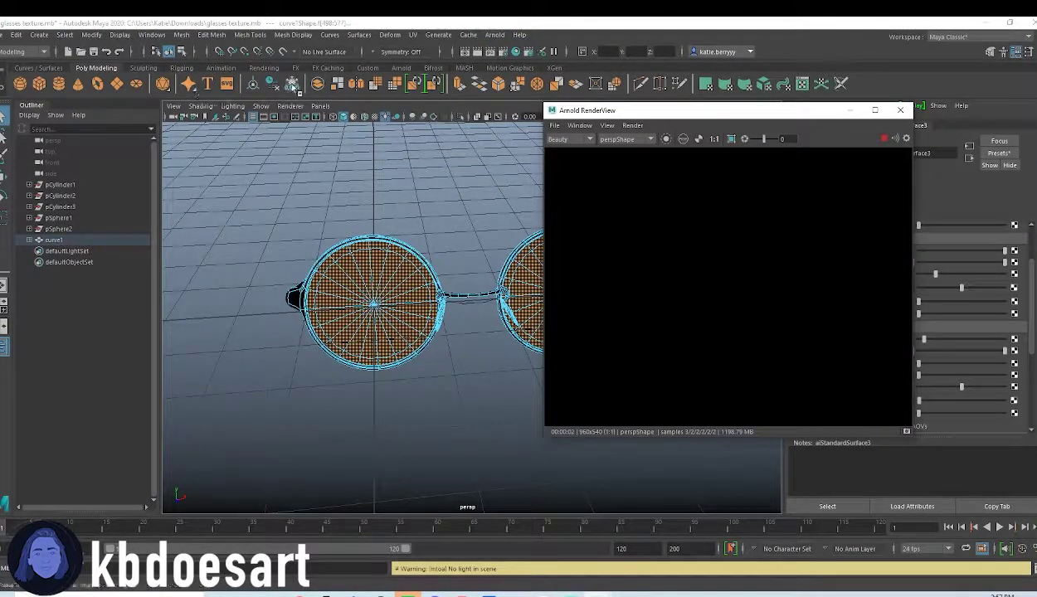
pyautogui.click(407, 73)
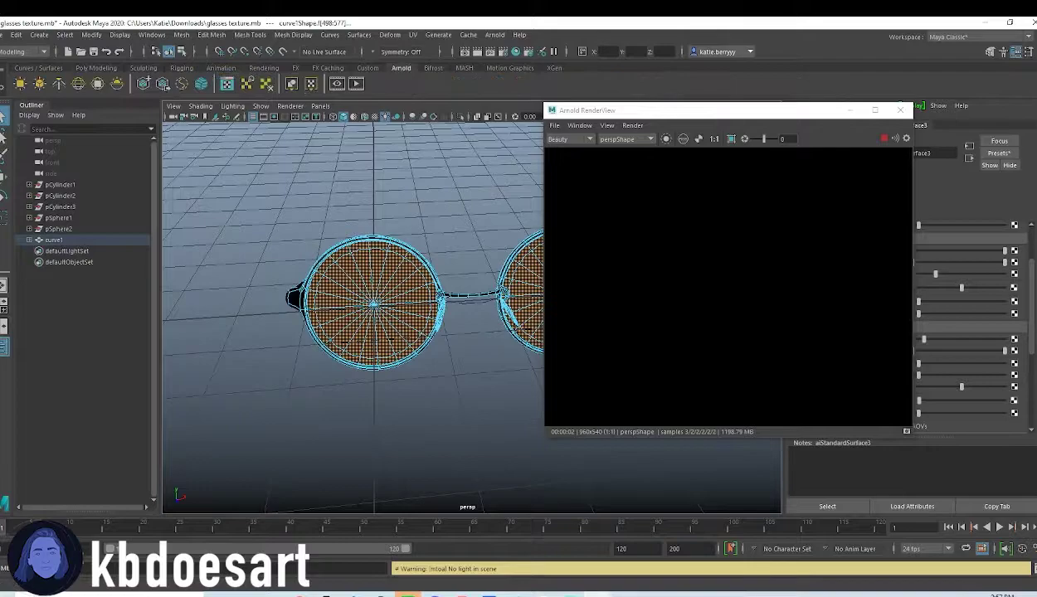
pyautogui.click(78, 84)
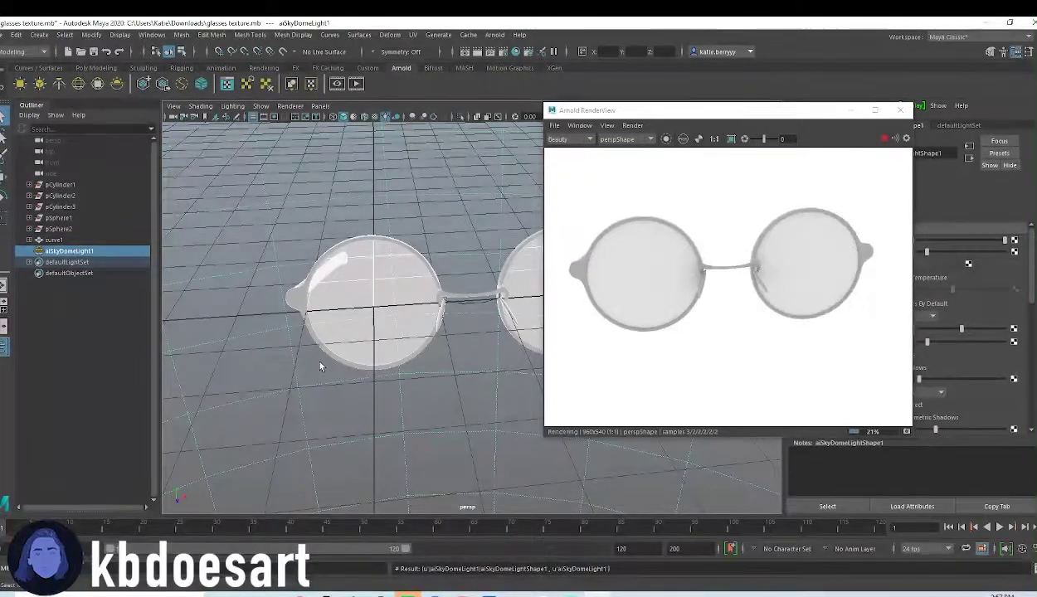
pyautogui.moveTo(422, 383)
pyautogui.keyDown('alt'); pyautogui.mouseDown()
pyautogui.moveTo(423, 403)
pyautogui.moveTo(407, 389)
pyautogui.moveTo(424, 351)
pyautogui.moveTo(411, 390)
pyautogui.mouseUp(); pyautogui.keyUp('alt')
# Step: Create a polygon plane, scale it up widely and lower it under the glasses as a floor
pyautogui.click(100, 70)
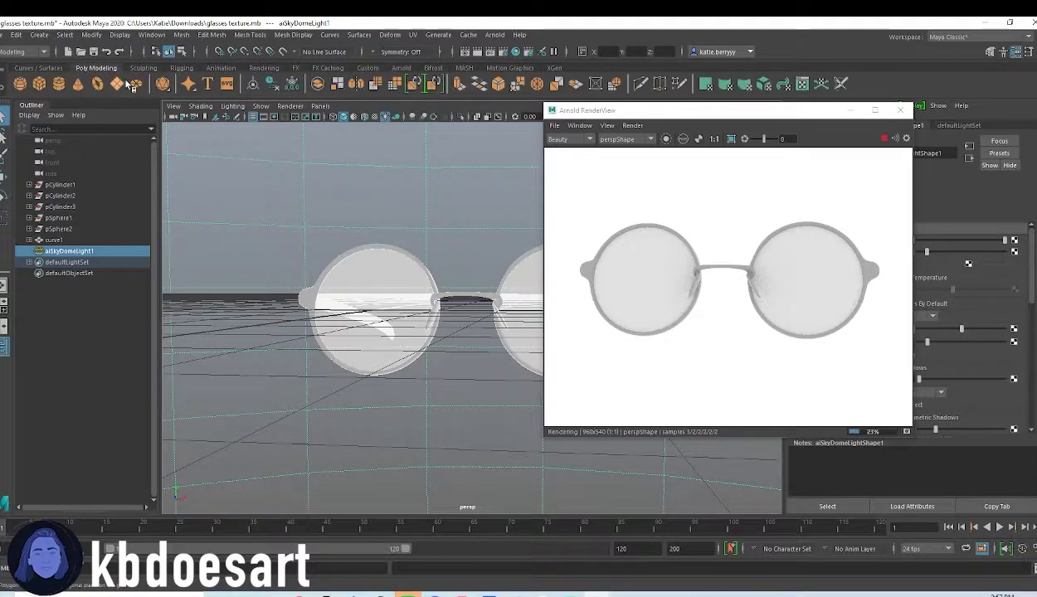
pyautogui.click(118, 84)
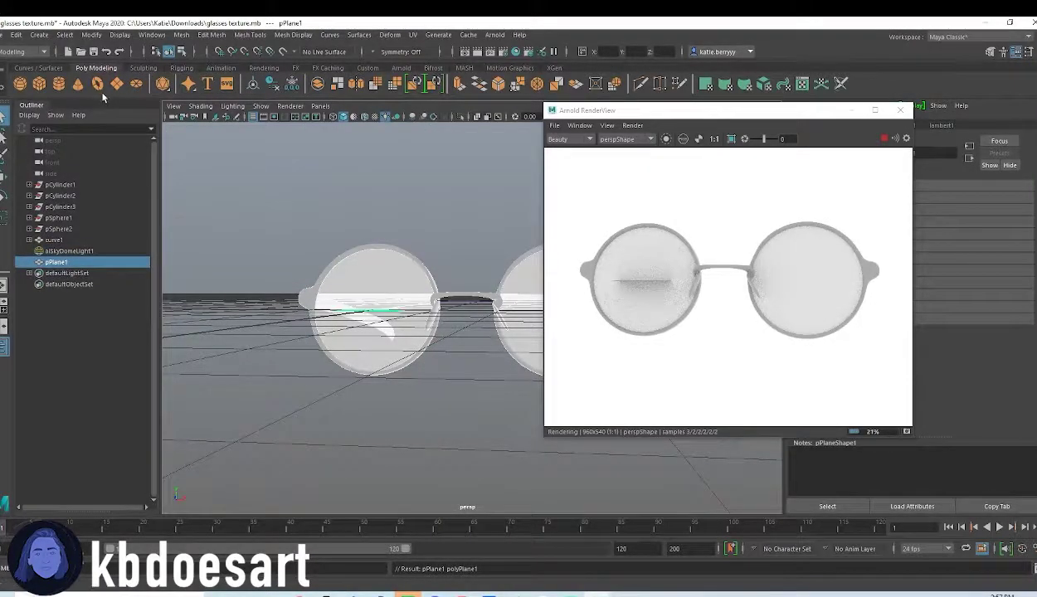
pyautogui.press('r')
pyautogui.moveTo(372, 311); pyautogui.dragTo(789, 304)
pyautogui.press('w')
pyautogui.moveTo(370, 260); pyautogui.dragTo(380, 324)
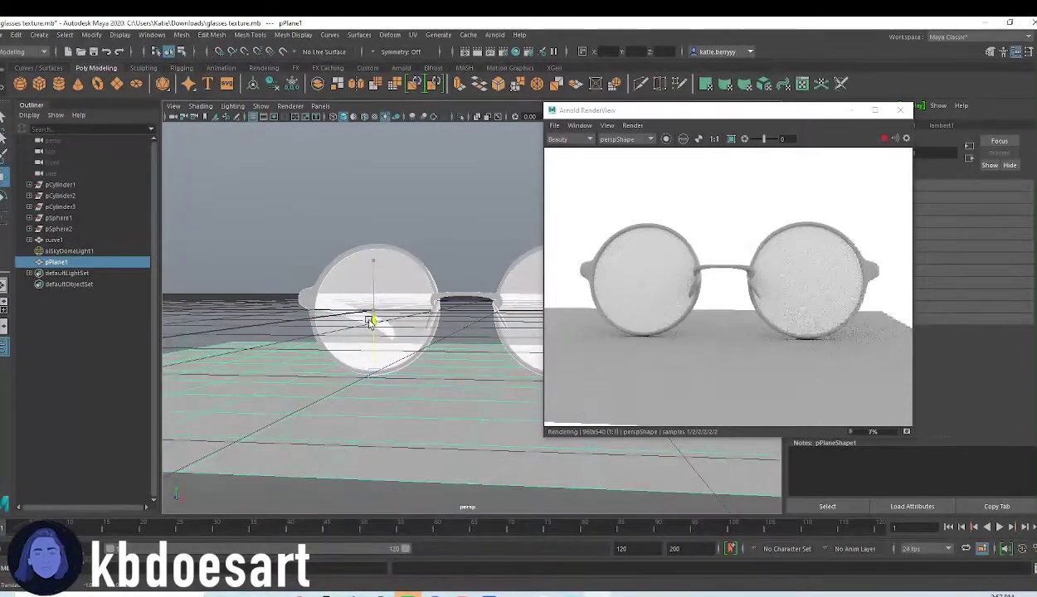
# Step: Assign a new Arnold aiStandardSurface material to the floor plane
pyautogui.keyDown('alt'); pyautogui.moveTo(348, 424); pyautogui.dragTo(477, 402); pyautogui.keyUp('alt')
pyautogui.moveTo(485, 312); pyautogui.dragTo(481, 581, button='right')
pyautogui.click(371, 307)
pyautogui.click(459, 426)
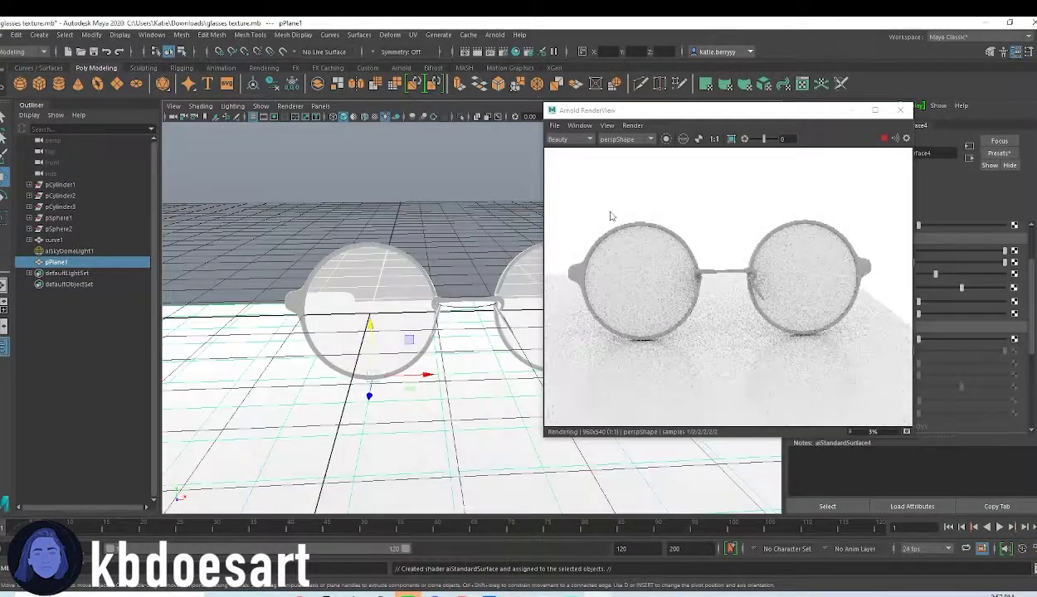
# Step: Map a Checker texture to the base color of the floor plane's material
pyautogui.moveTo(631, 110); pyautogui.dragTo(277, 105)
pyautogui.scroll(3, 930, 295)
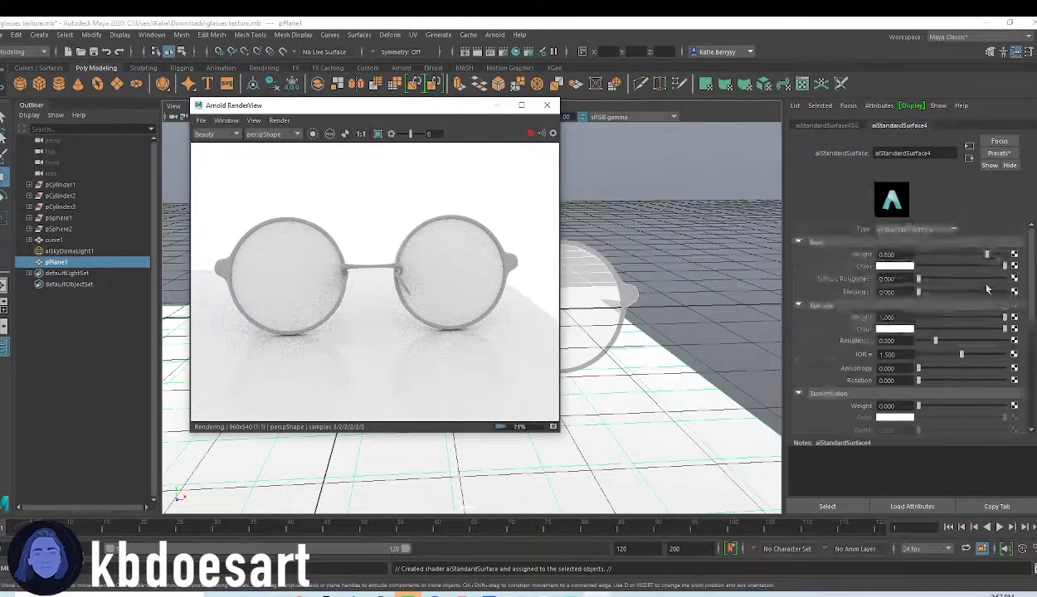
pyautogui.click(1011, 267)
pyautogui.click(612, 180)
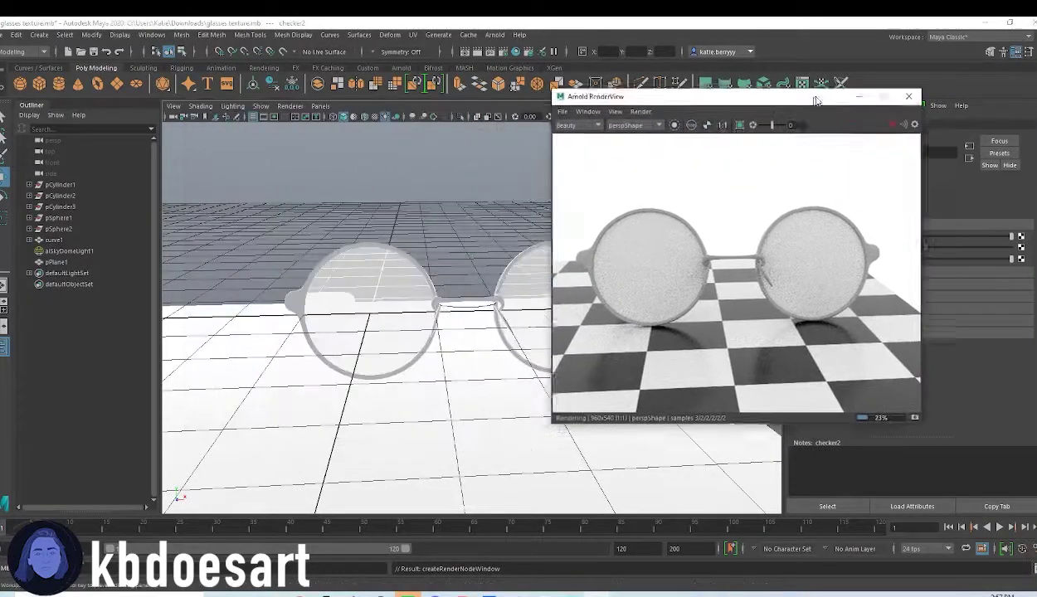
pyautogui.moveTo(815, 98); pyautogui.dragTo(833, 111)
pyautogui.keyDown('alt'); pyautogui.moveTo(420, 413); pyautogui.dragTo(416, 388); pyautogui.keyUp('alt')
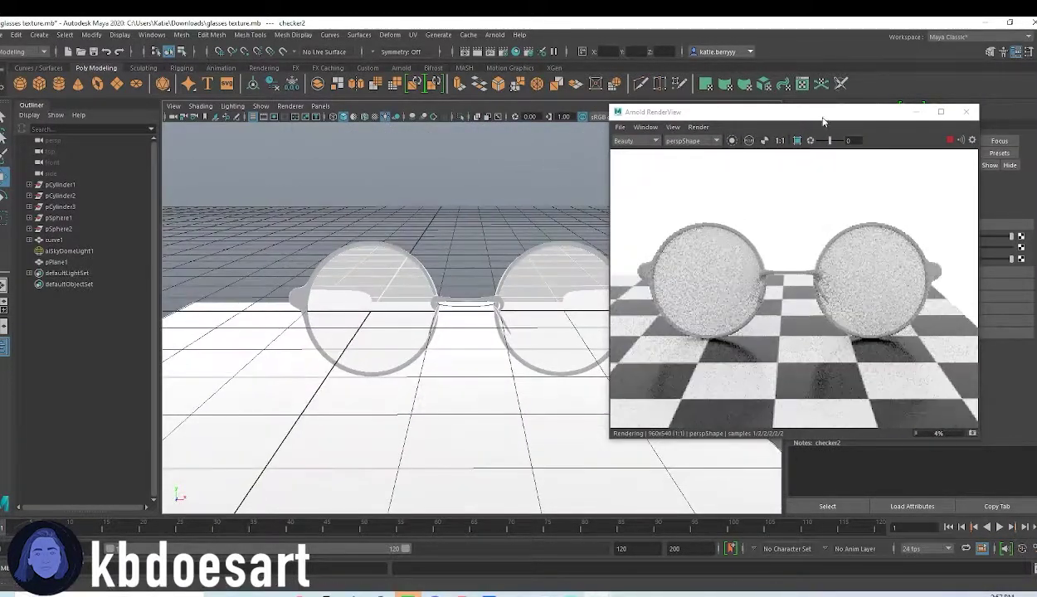
# Step: Select the glasses mesh and show the attributes of its lens material, aiStandardSurface3, with the render kept beside them
pyautogui.moveTo(792, 116); pyautogui.dragTo(228, 96)
pyautogui.click(564, 302)
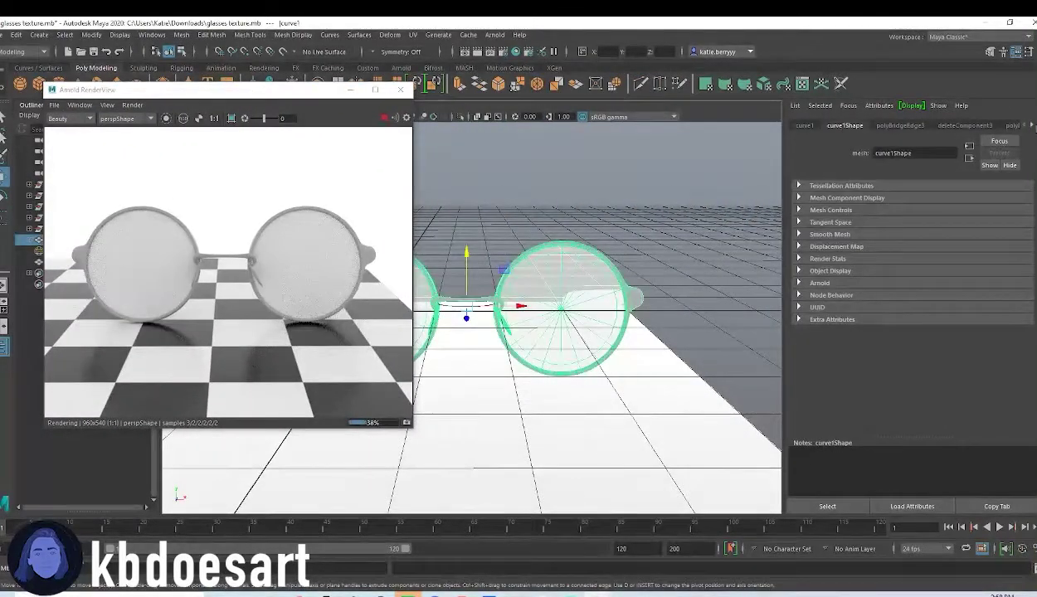
pyautogui.click(1031, 125)
pyautogui.click(1031, 125)
pyautogui.click(1032, 124)
pyautogui.click(1031, 125)
pyautogui.click(1031, 125)
pyautogui.click(1031, 124)
pyautogui.click(1031, 124)
pyautogui.click(1032, 125)
pyautogui.click(1032, 125)
pyautogui.click(1032, 125)
pyautogui.click(917, 126)
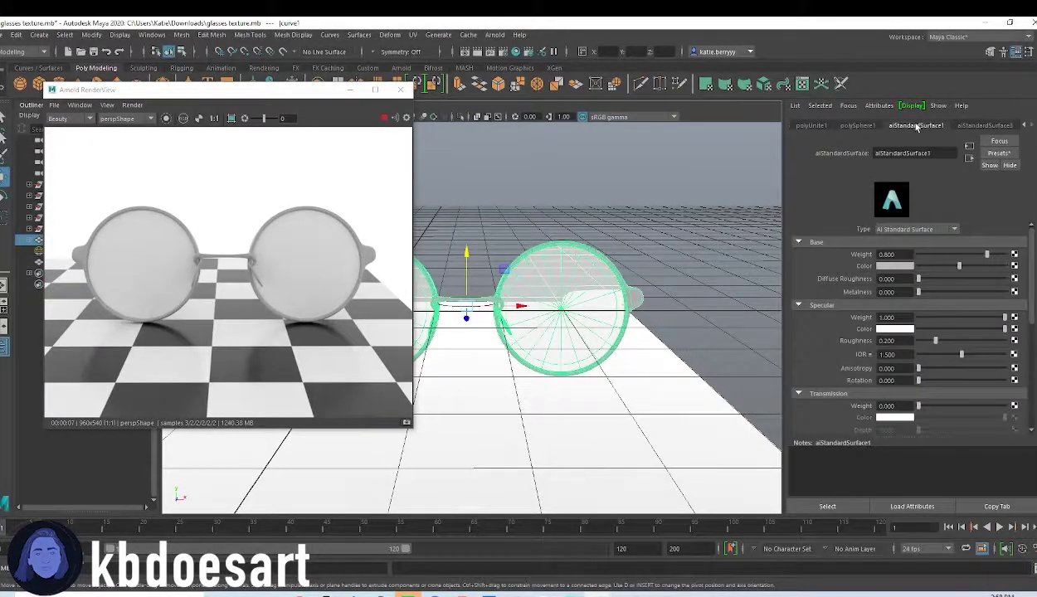
pyautogui.click(966, 127)
pyautogui.click(925, 127)
pyautogui.click(997, 127)
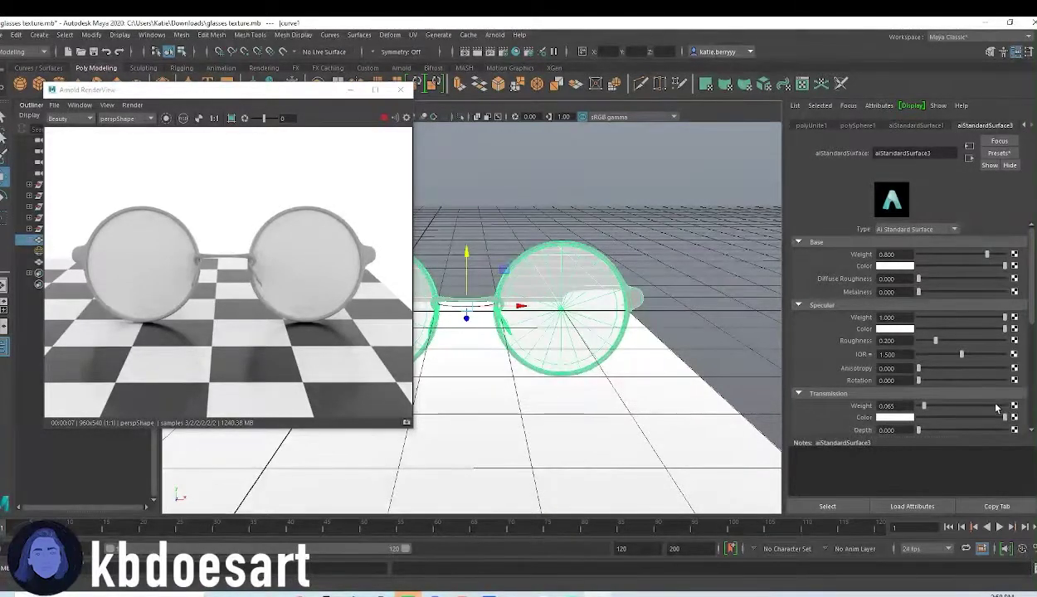
# Step: Set the lens material's transmission weight to 1 and its scatter anisotropy to -1, keeping depth at 0
pyautogui.moveTo(970, 408); pyautogui.dragTo(1027, 415)
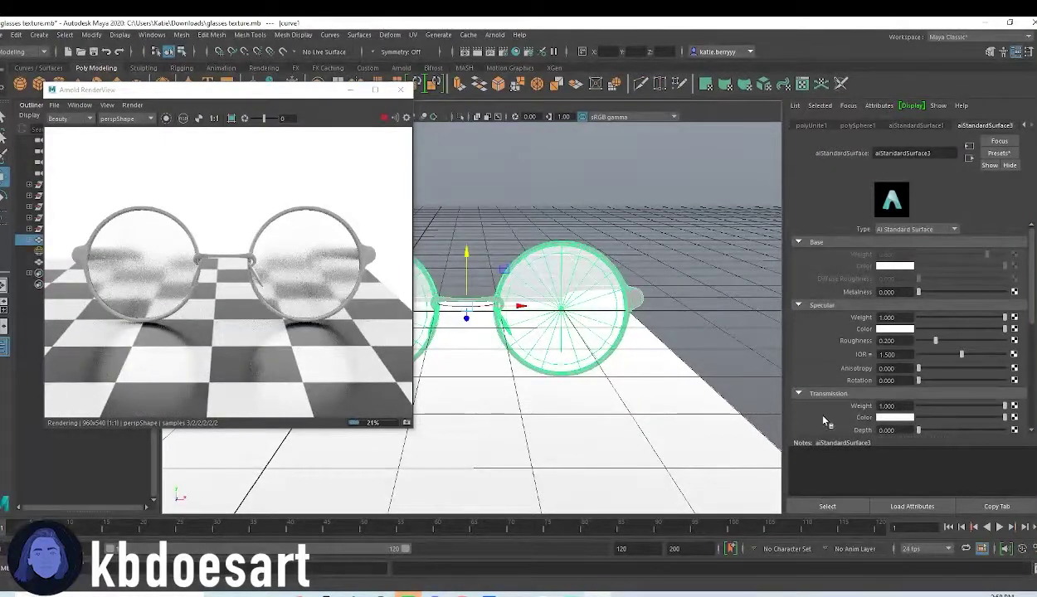
pyautogui.scroll(-2, 920, 399)
pyautogui.moveTo(919, 365); pyautogui.dragTo(850, 357)
pyautogui.moveTo(962, 387); pyautogui.dragTo(767, 407)
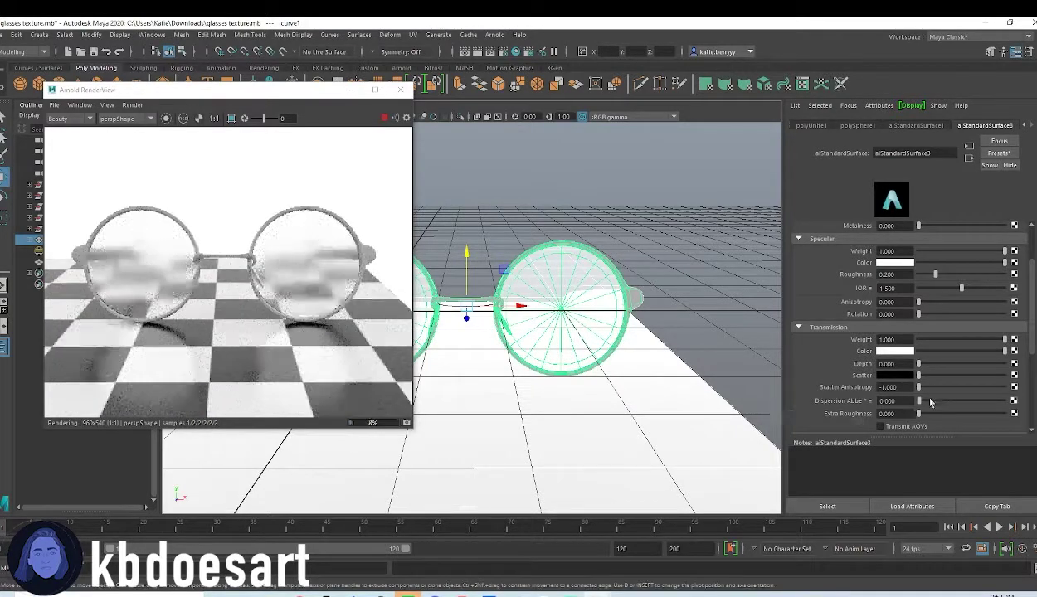
pyautogui.scroll(-1, 933, 376)
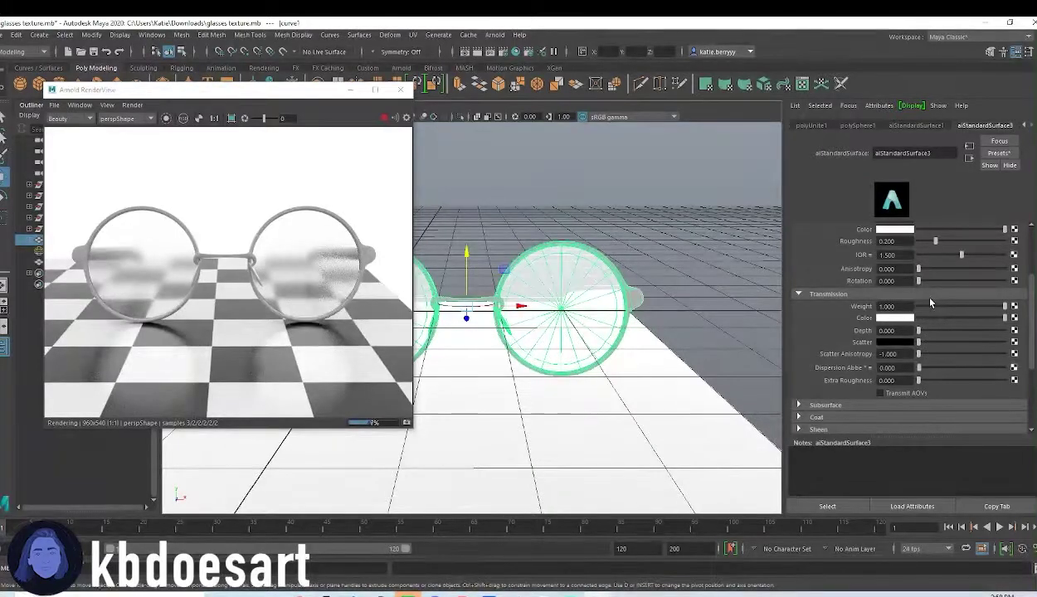
pyautogui.scroll(1, 930, 365)
pyautogui.moveTo(921, 376); pyautogui.dragTo(815, 382)
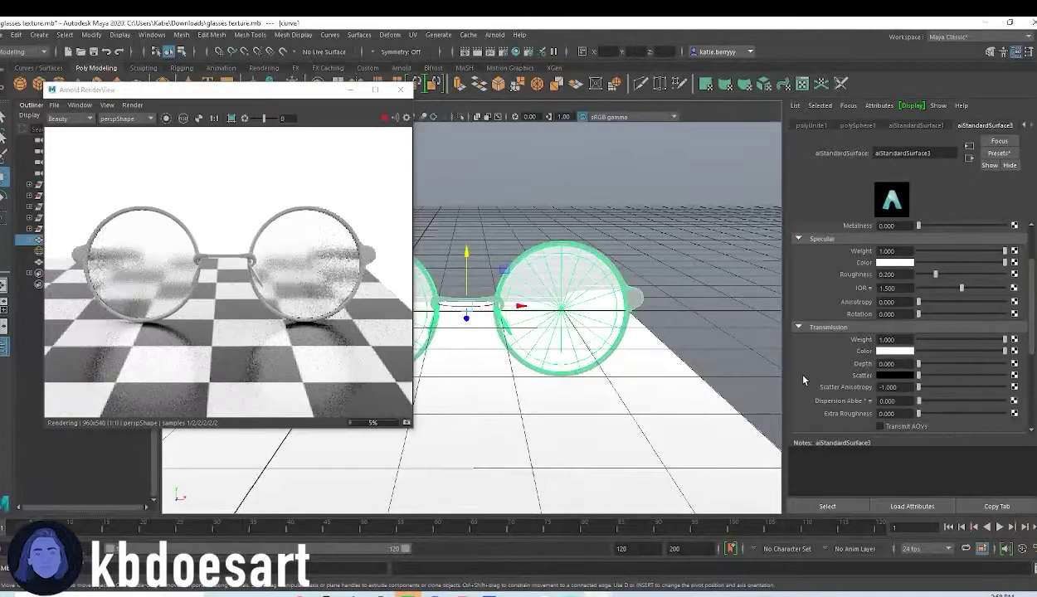
pyautogui.moveTo(930, 366); pyautogui.dragTo(785, 377)
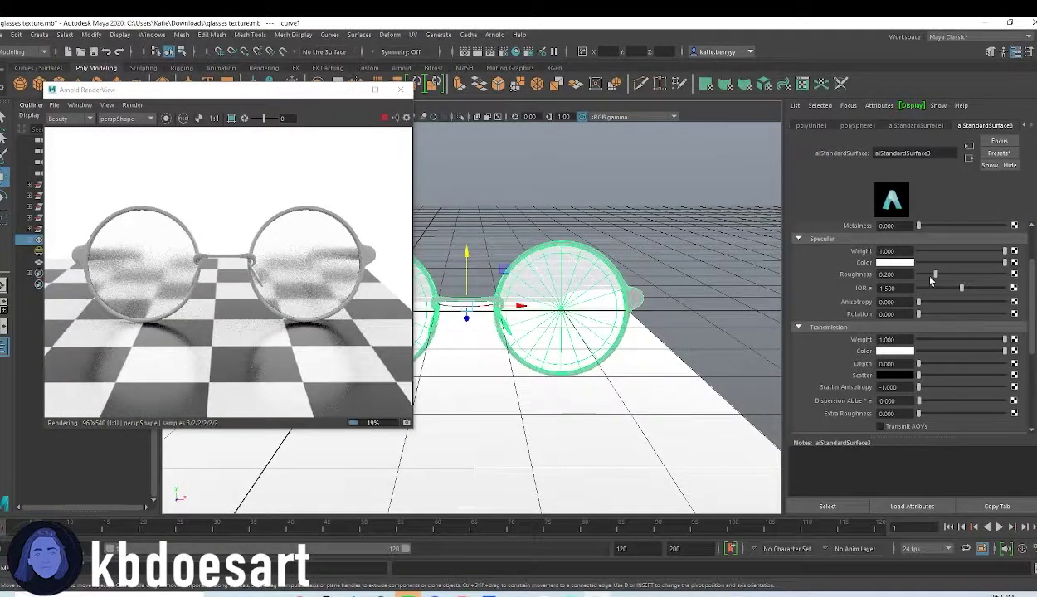
# Step: Set the lens material's specular roughness to 0.091 and its IOR to 0.592
pyautogui.scroll(1, 938, 286)
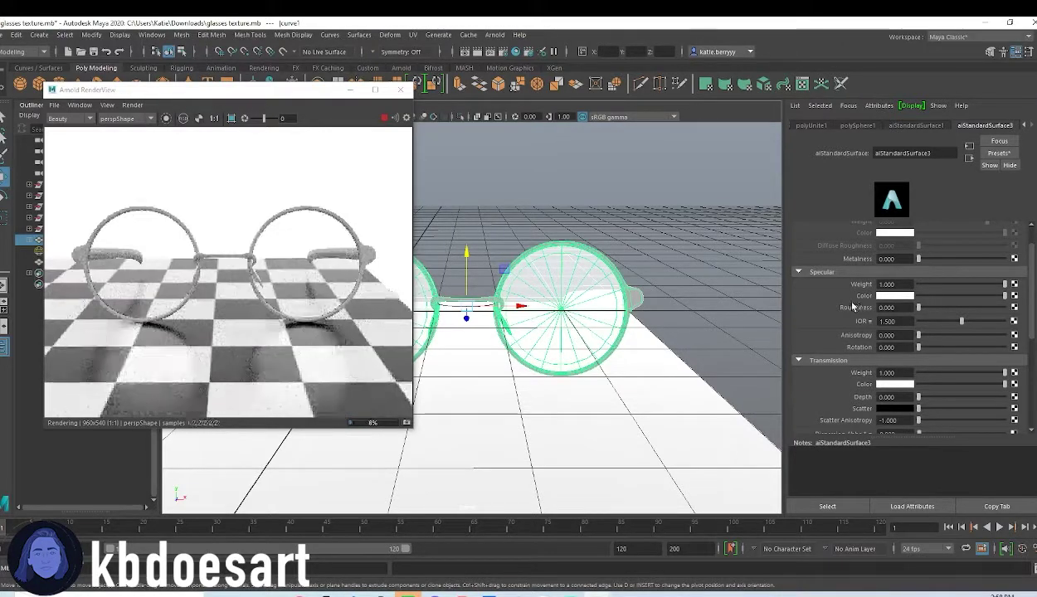
pyautogui.moveTo(918, 308); pyautogui.dragTo(926, 310)
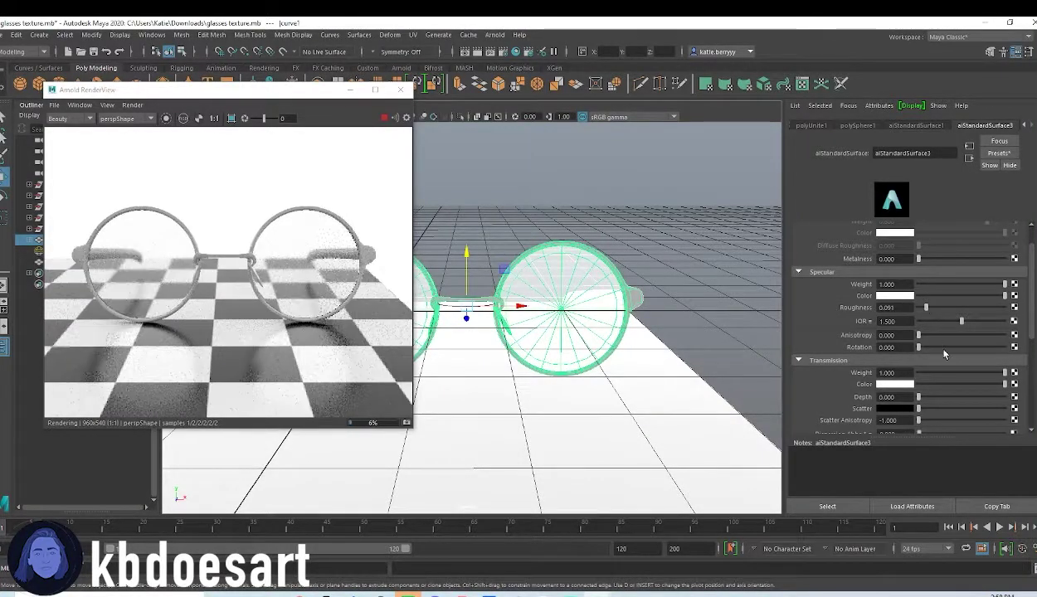
pyautogui.moveTo(962, 321); pyautogui.dragTo(935, 348)
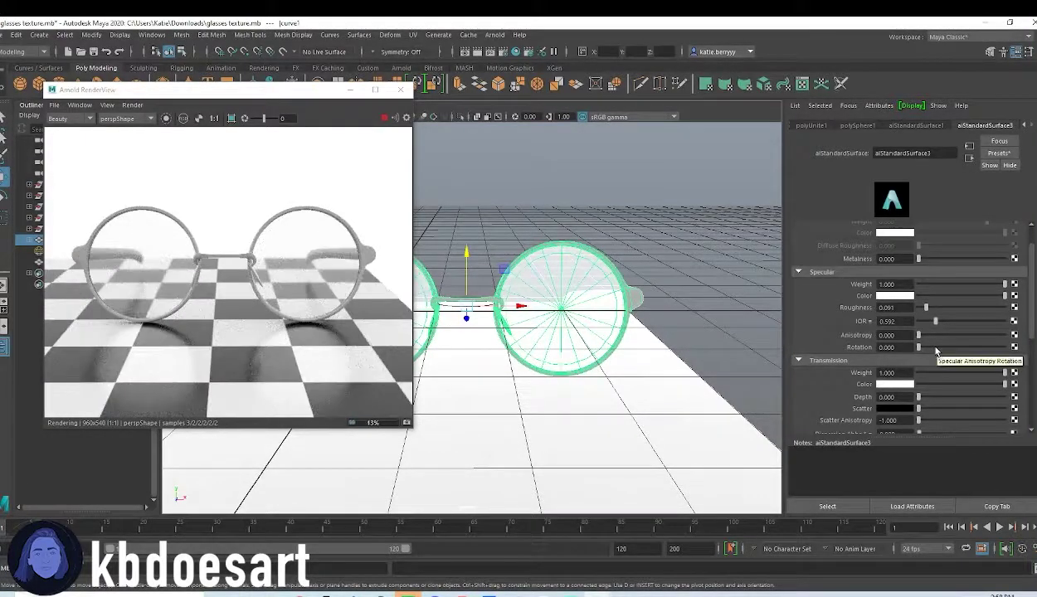
pyautogui.scroll(2, 938, 357)
pyautogui.moveTo(942, 294); pyautogui.dragTo(876, 313)
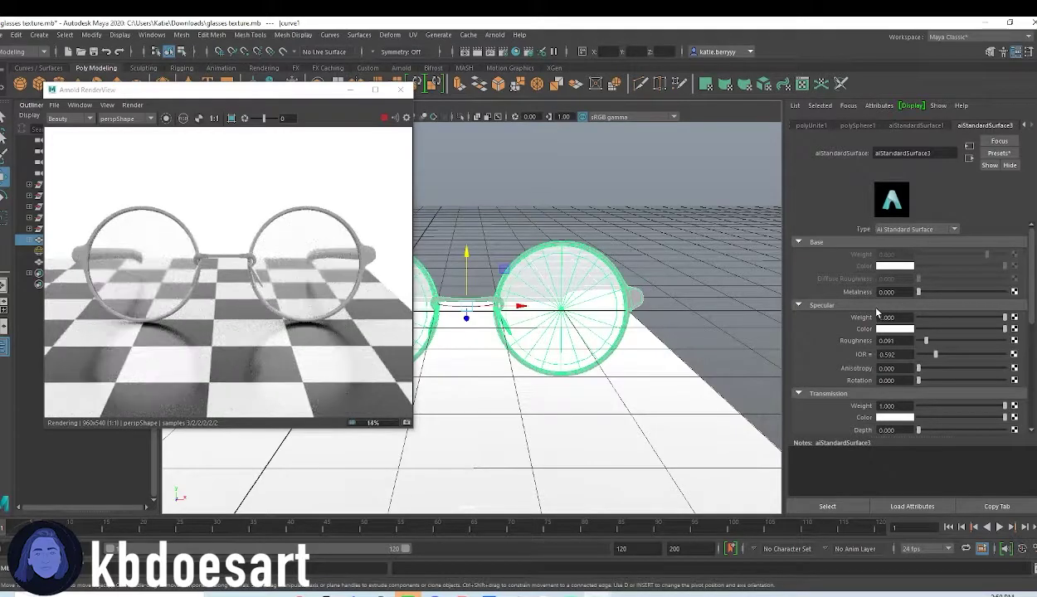
# Step: Switch the glasses mesh to face selection and try to select all faces of a nose pad
pyautogui.keyDown('alt'); pyautogui.moveTo(780, 439); pyautogui.dragTo(623, 401); pyautogui.keyUp('alt')
pyautogui.scroll(2, 593, 358)
pyautogui.keyDown('alt'); pyautogui.moveTo(648, 361); pyautogui.dragTo(602, 351, button='middle'); pyautogui.keyUp('alt')
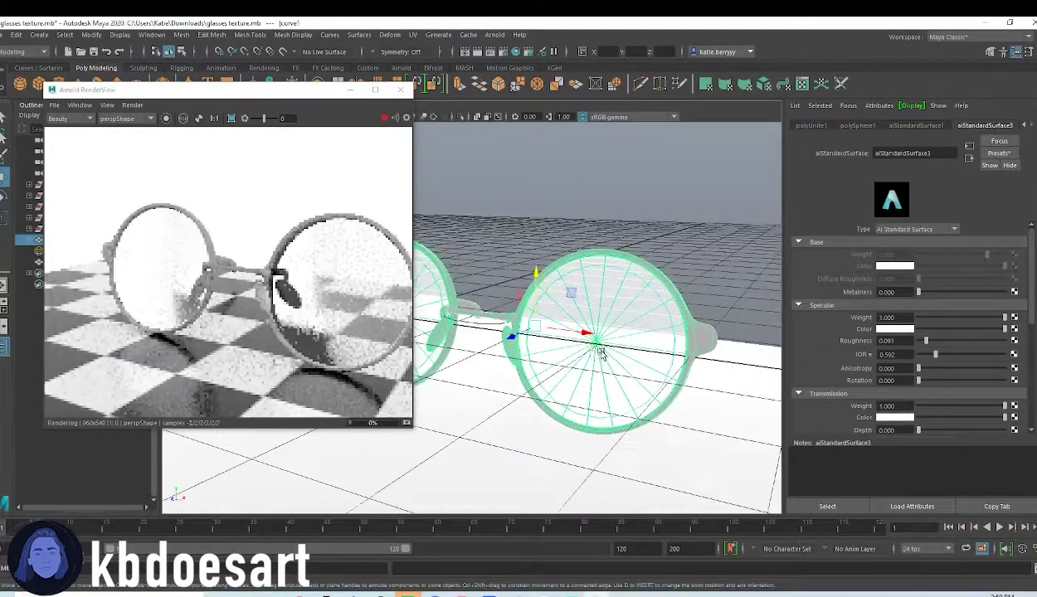
pyautogui.scroll(2, 605, 351)
pyautogui.keyDown('alt'); pyautogui.moveTo(508, 349); pyautogui.dragTo(522, 362); pyautogui.keyUp('alt')
pyautogui.moveTo(521, 347)
pyautogui.mouseDown(button='right')
pyautogui.moveTo(521, 331)
pyautogui.moveTo(521, 342)
pyautogui.mouseUp(button='right')
pyautogui.keyDown('alt'); pyautogui.moveTo(511, 393); pyautogui.dragTo(563, 325); pyautogui.keyUp('alt')
pyautogui.click(556, 338)
pyautogui.doubleClick(546, 330)
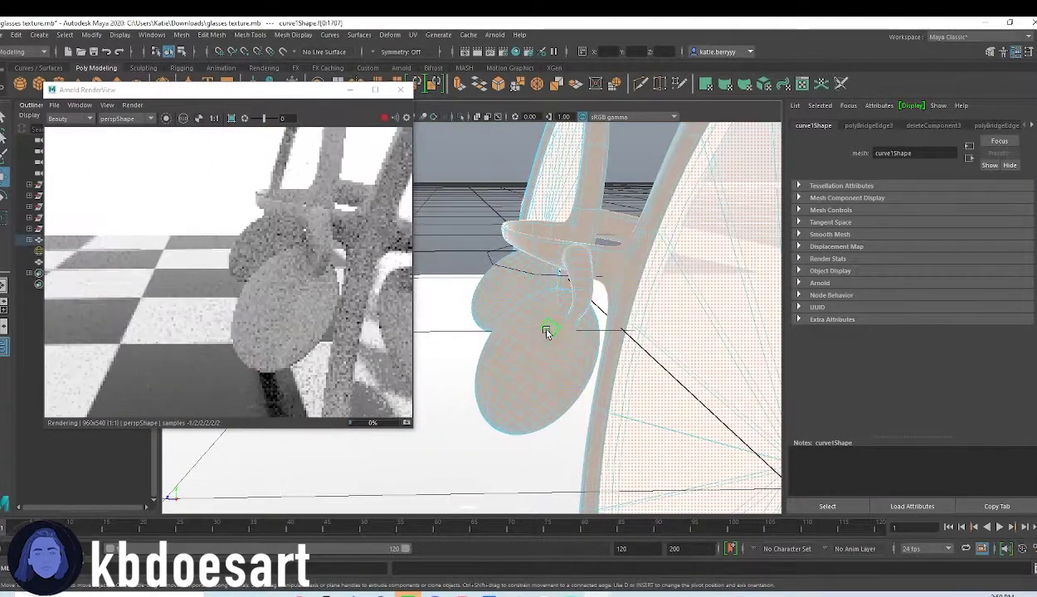
# Step: Select a single face on the nearest nose pad and close the Arnold RenderView
pyautogui.click(554, 329)
pyautogui.keyDown('alt'); pyautogui.moveTo(573, 350); pyautogui.dragTo(630, 335, button='right'); pyautogui.keyUp('alt')
pyautogui.press('q')
pyautogui.keyDown('alt'); pyautogui.moveTo(604, 363); pyautogui.dragTo(586, 351); pyautogui.keyUp('alt')
pyautogui.click(402, 86)
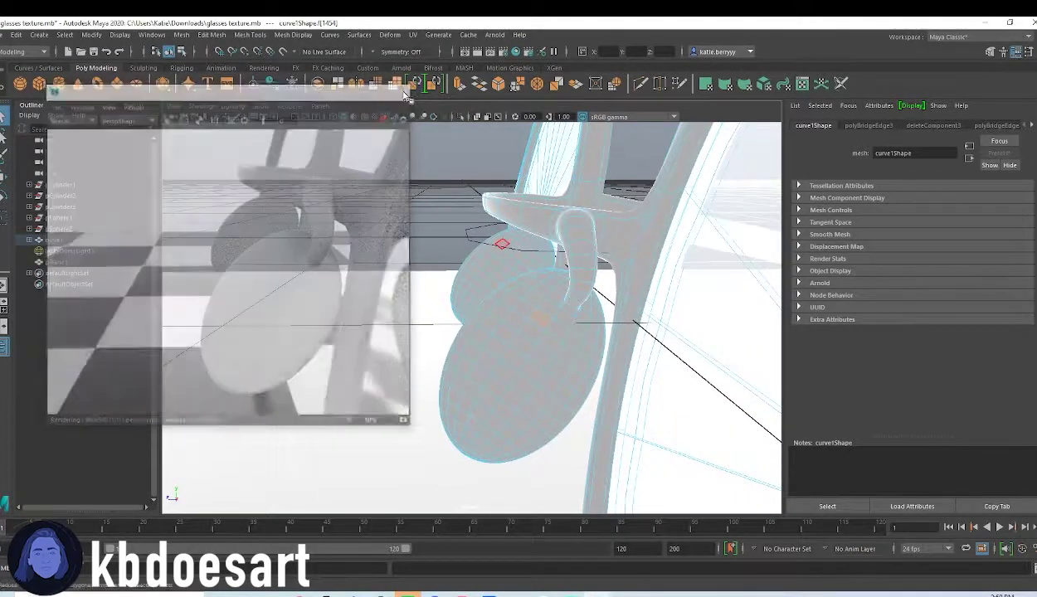
# Step: Add the face rows across the broad side of the nearest nose pad to the selection
pyautogui.keyDown('alt'); pyautogui.moveTo(534, 310); pyautogui.dragTo(535, 309, button='right'); pyautogui.keyUp('alt')
pyautogui.keyDown('shift'); pyautogui.click(512, 321); pyautogui.keyUp('shift')
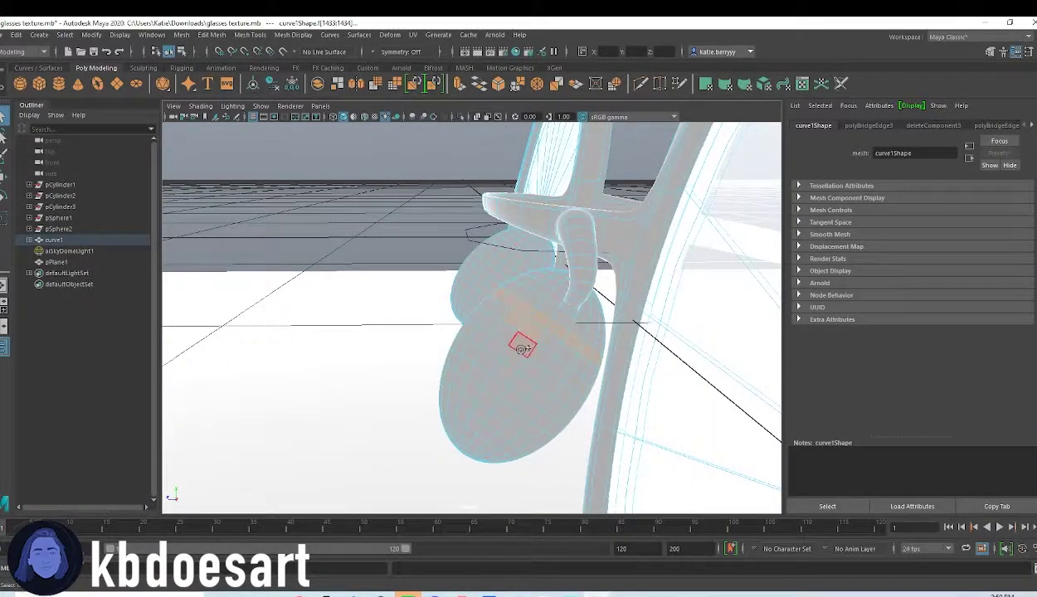
pyautogui.keyDown('shift'); pyautogui.click(521, 349); pyautogui.keyUp('shift')
pyautogui.keyDown('shift'); pyautogui.doubleClick(496, 331); pyautogui.keyUp('shift')
pyautogui.keyDown('shift'); pyautogui.doubleClick(495, 346); pyautogui.keyUp('shift')
# Step: Add the missing faces along the rim of the same nose pad to the selection
pyautogui.keyDown('alt'); pyautogui.moveTo(463, 426); pyautogui.dragTo(558, 326); pyautogui.keyUp('alt')
pyautogui.keyDown('alt'); pyautogui.moveTo(557, 326); pyautogui.dragTo(707, 319, button='right'); pyautogui.keyUp('alt')
pyautogui.keyDown('alt'); pyautogui.moveTo(706, 319); pyautogui.dragTo(614, 290); pyautogui.keyUp('alt')
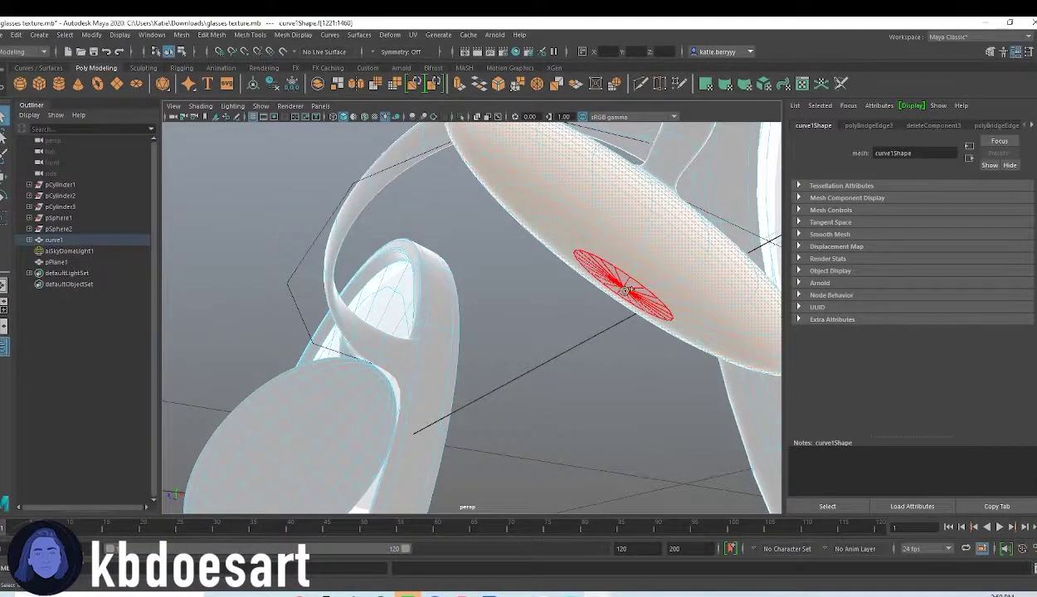
pyautogui.moveTo(602, 272)
pyautogui.keyDown('shift'); pyautogui.mouseDown()
pyautogui.moveTo(598, 285)
pyautogui.moveTo(647, 306)
pyautogui.mouseUp(); pyautogui.keyUp('shift')
pyautogui.keyDown('alt'); pyautogui.moveTo(657, 209); pyautogui.dragTo(642, 231); pyautogui.keyUp('alt')
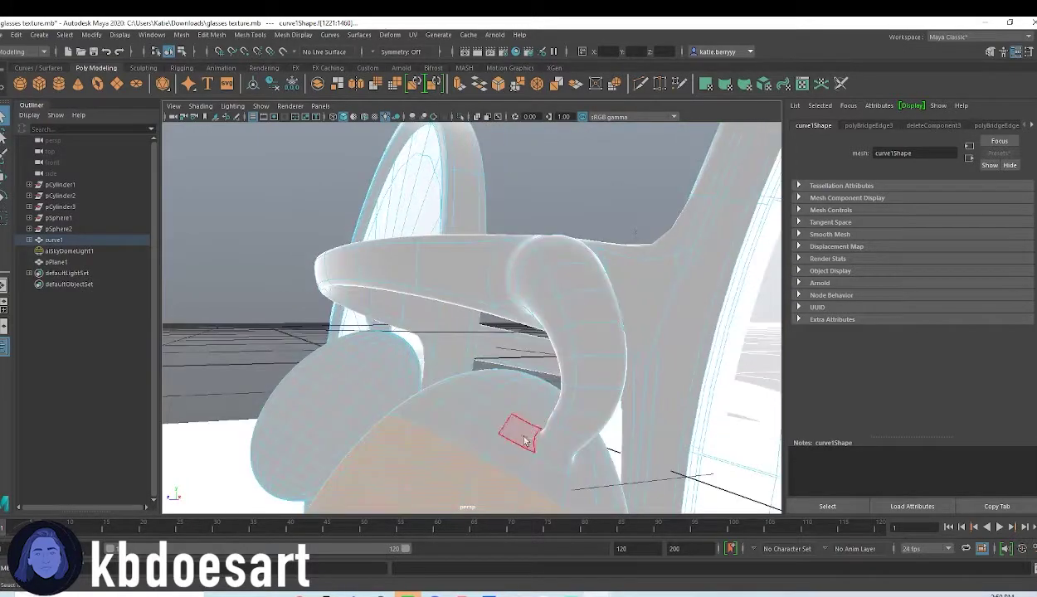
# Step: Add the upper nose pad faces around the arm joint to the selection, undoing any picks that spill beyond the pad
pyautogui.moveTo(518, 448); pyautogui.dragTo(477, 445)
pyautogui.hotkey('ctrl', 'z')
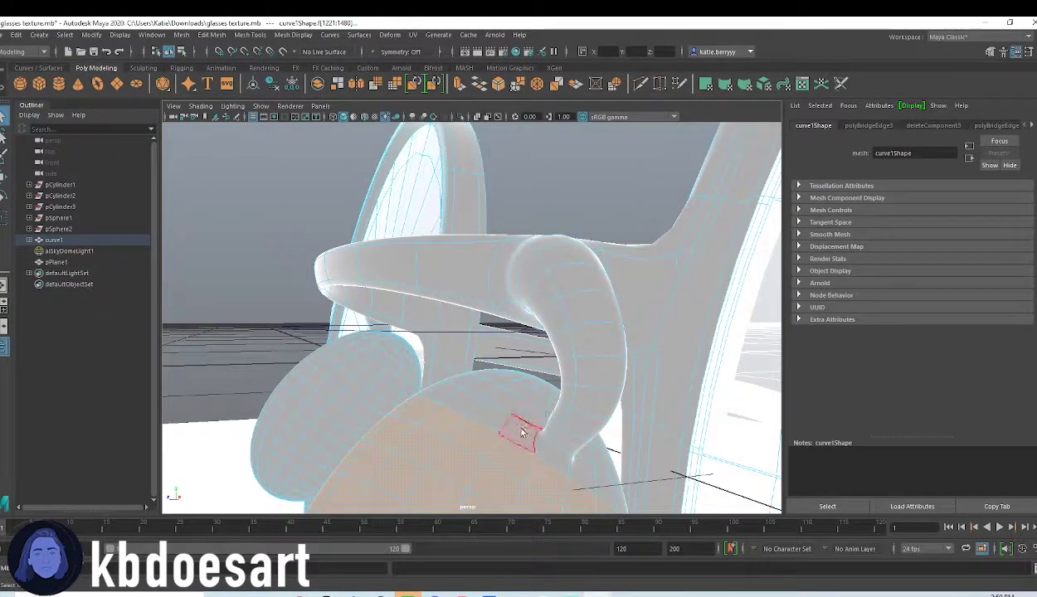
pyautogui.keyDown('shift'); pyautogui.doubleClick(494, 422); pyautogui.keyUp('shift')
pyautogui.hotkey('ctrl', 'z')
pyautogui.keyDown('shift'); pyautogui.click(464, 403); pyautogui.keyUp('shift')
pyautogui.keyDown('shift'); pyautogui.click(508, 401); pyautogui.keyUp('shift')
pyautogui.moveTo(510, 401)
pyautogui.mouseDown()
pyautogui.moveTo(543, 398)
pyautogui.moveTo(512, 465)
pyautogui.mouseUp()
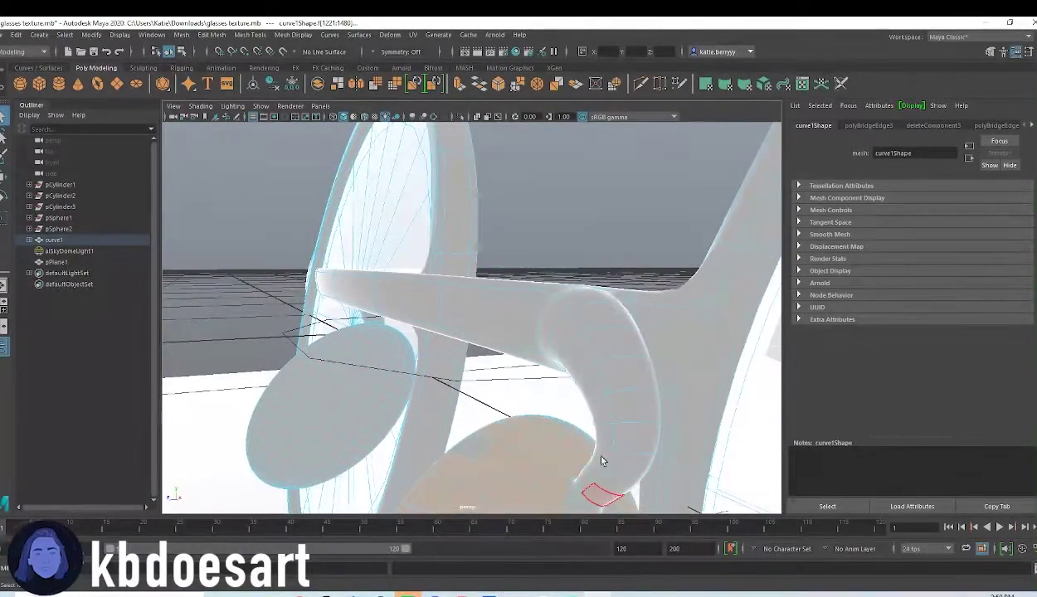
pyautogui.keyDown('alt'); pyautogui.moveTo(597, 485); pyautogui.dragTo(477, 448); pyautogui.keyUp('alt')
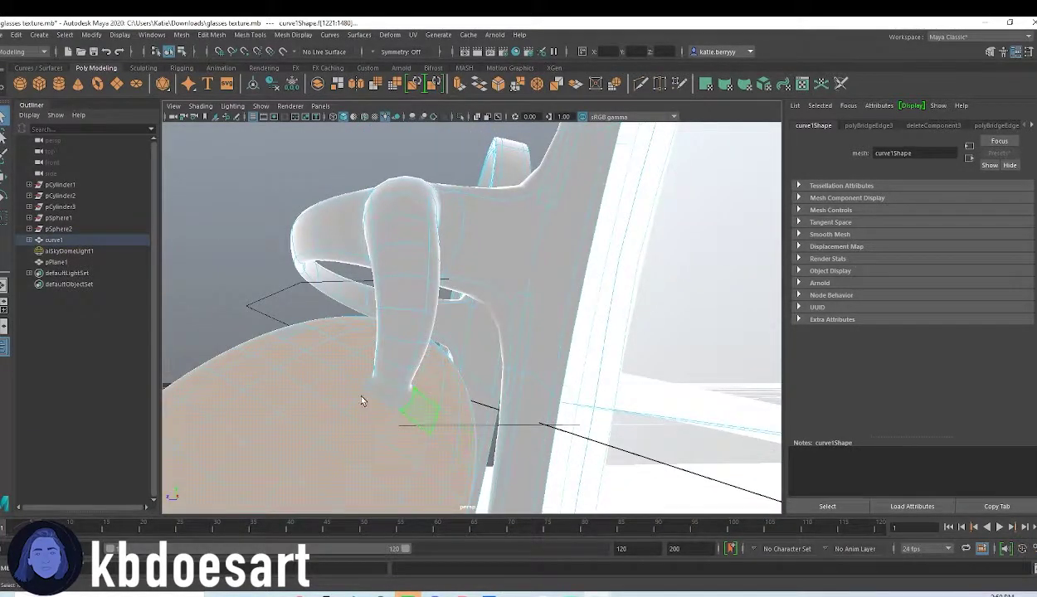
pyautogui.keyDown('alt'); pyautogui.moveTo(358, 398); pyautogui.dragTo(612, 387); pyautogui.keyUp('alt')
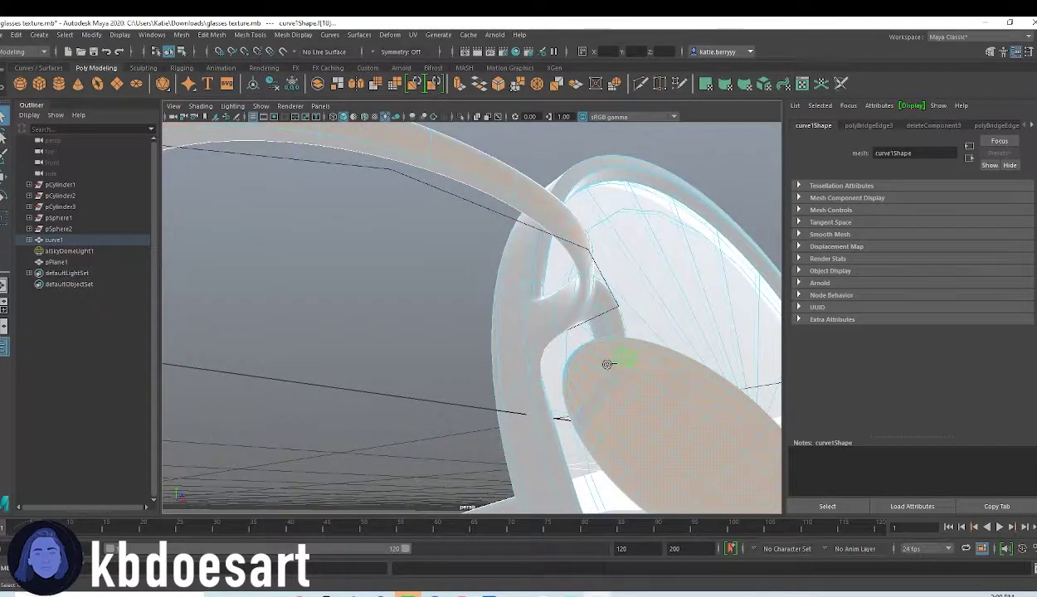
pyautogui.hotkey('ctrl', 'z')
pyautogui.keyDown('alt'); pyautogui.moveTo(592, 403); pyautogui.dragTo(697, 416); pyautogui.keyUp('alt')
# Step: Complete the first nose pad's selection with the leftover faces where its arm attaches
pyautogui.keyDown('alt'); pyautogui.moveTo(467, 439); pyautogui.dragTo(465, 355); pyautogui.keyUp('alt')
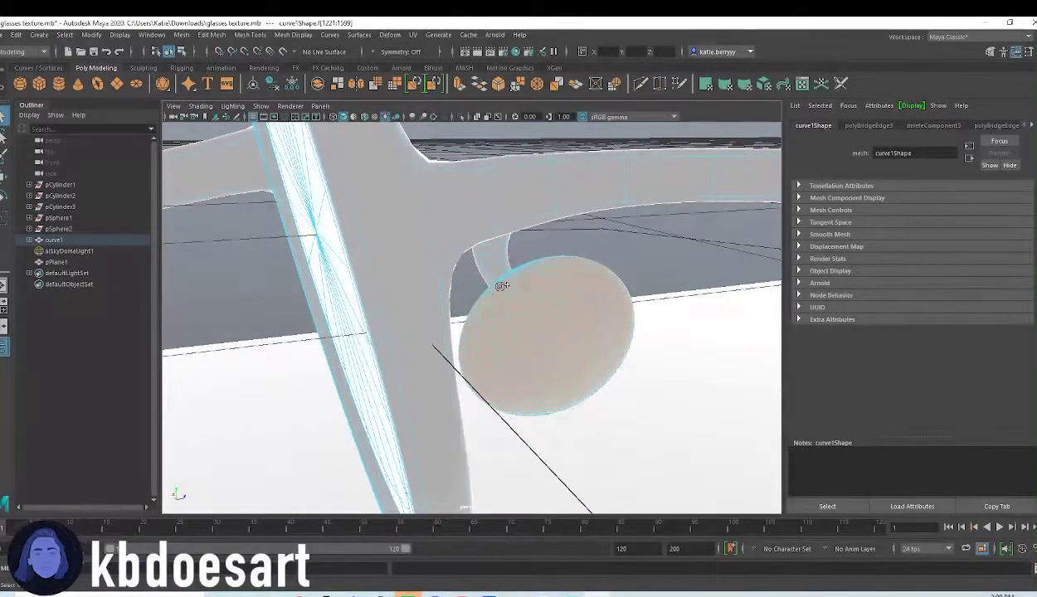
pyautogui.keyDown('alt'); pyautogui.moveTo(500, 286); pyautogui.dragTo(756, 269, button='right'); pyautogui.keyUp('alt')
pyautogui.keyDown('alt'); pyautogui.moveTo(599, 264); pyautogui.dragTo(577, 326, button='middle'); pyautogui.keyUp('alt')
pyautogui.keyDown('alt'); pyautogui.moveTo(434, 344); pyautogui.dragTo(500, 354, button='right'); pyautogui.keyUp('alt')
pyautogui.keyDown('alt'); pyautogui.moveTo(500, 354); pyautogui.dragTo(548, 365, button='middle'); pyautogui.keyUp('alt')
pyautogui.moveTo(504, 342)
pyautogui.keyDown('shift'); pyautogui.mouseDown()
pyautogui.moveTo(540, 348)
pyautogui.moveTo(502, 363)
pyautogui.mouseUp(); pyautogui.keyUp('shift')
# Step: Add all faces of the second nose pad to the selection
pyautogui.keyDown('alt'); pyautogui.moveTo(589, 387); pyautogui.dragTo(531, 353); pyautogui.keyUp('alt')
pyautogui.keyDown('alt'); pyautogui.moveTo(531, 353); pyautogui.dragTo(352, 349, button='right'); pyautogui.keyUp('alt')
pyautogui.keyDown('alt'); pyautogui.moveTo(351, 348); pyautogui.dragTo(430, 356, button='middle'); pyautogui.keyUp('alt')
pyautogui.keyDown('alt'); pyautogui.moveTo(431, 356); pyautogui.dragTo(846, 312, button='right'); pyautogui.keyUp('alt')
pyautogui.keyDown('alt'); pyautogui.moveTo(457, 358); pyautogui.dragTo(732, 354); pyautogui.keyUp('alt')
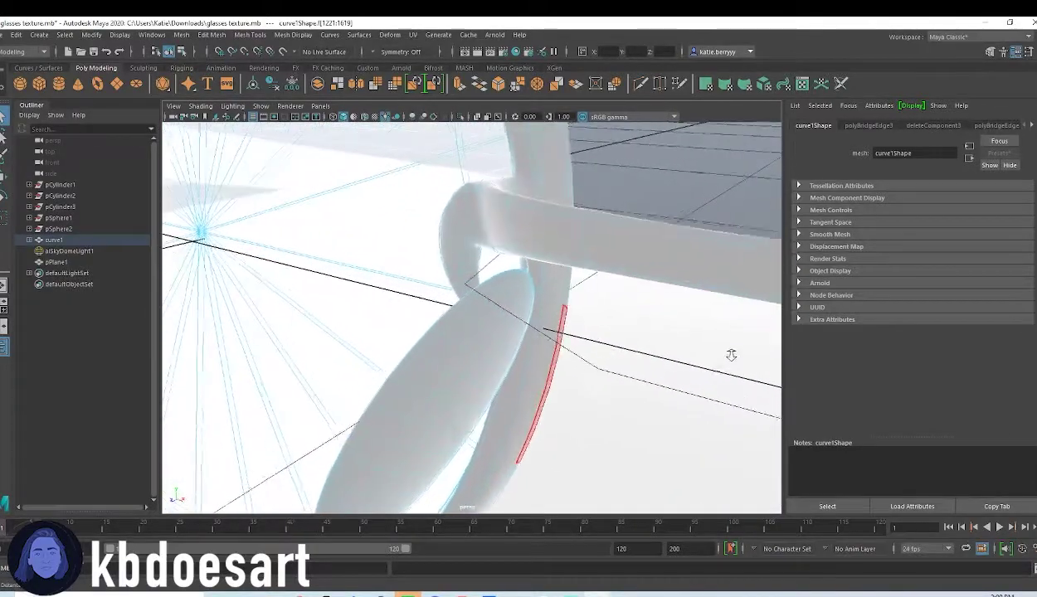
pyautogui.keyDown('alt'); pyautogui.moveTo(427, 389); pyautogui.dragTo(576, 361); pyautogui.keyUp('alt')
pyautogui.keyDown('shift'); pyautogui.doubleClick(439, 475); pyautogui.keyUp('shift')
pyautogui.press('f')
pyautogui.keyDown('alt'); pyautogui.moveTo(440, 475); pyautogui.dragTo(572, 344); pyautogui.keyUp('alt')
# Step: Assign a new aiStandardSurface material to the selected faces of both nose pads
pyautogui.keyDown('alt'); pyautogui.moveTo(573, 344); pyautogui.dragTo(629, 309, button='middle'); pyautogui.keyUp('alt')
pyautogui.keyDown('alt'); pyautogui.moveTo(629, 308); pyautogui.dragTo(636, 370); pyautogui.keyUp('alt')
pyautogui.scroll(-3, 636, 370)
pyautogui.moveTo(583, 309); pyautogui.dragTo(579, 581, button='right')
pyautogui.click(377, 307)
pyautogui.click(440, 425)
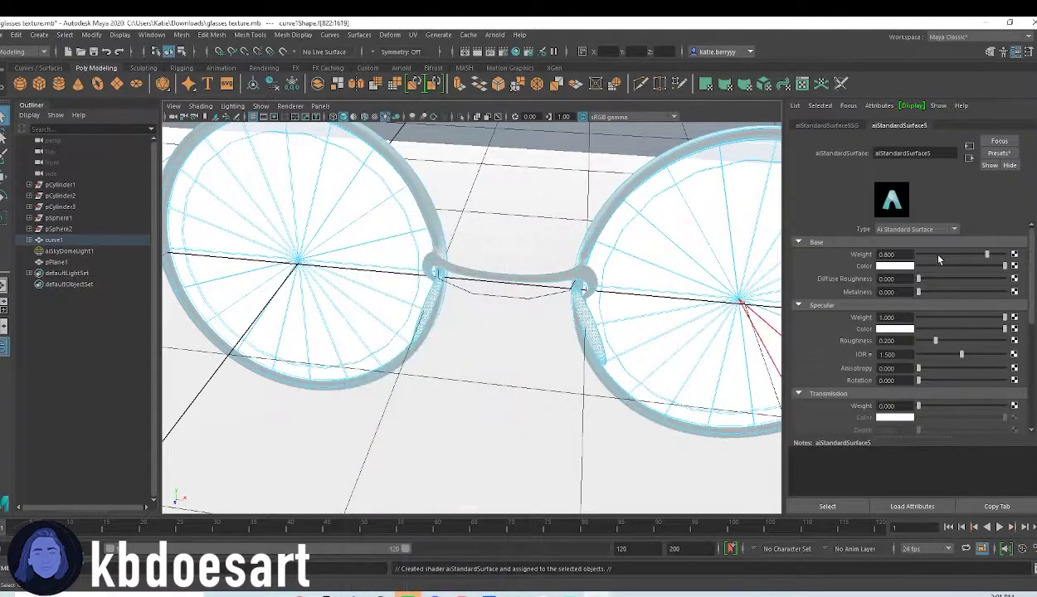
# Step: Set the nose pad material's transmission weight to 0.994 while previewing it in the Arnold RenderView
pyautogui.scroll(-2, 926, 406)
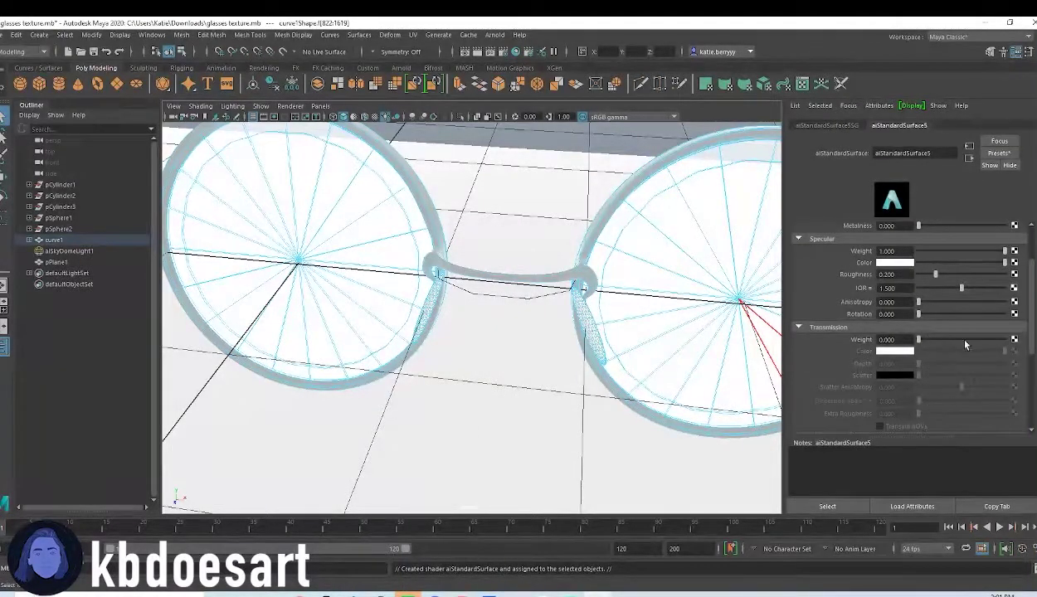
pyautogui.moveTo(967, 340); pyautogui.dragTo(977, 340)
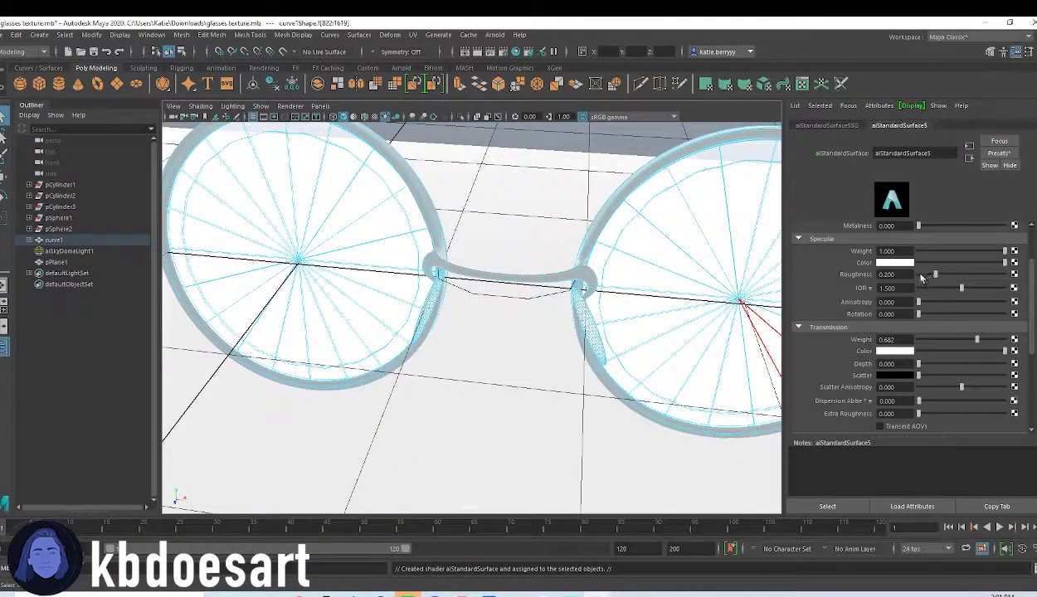
pyautogui.click(516, 35)
pyautogui.click(518, 55)
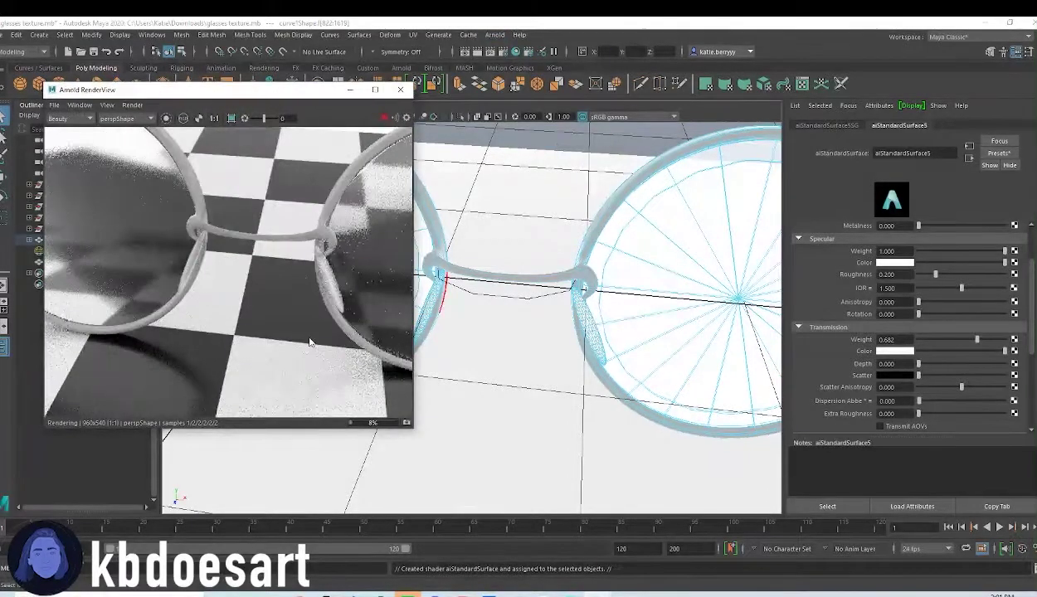
pyautogui.keyDown('alt'); pyautogui.moveTo(480, 340); pyautogui.dragTo(556, 312); pyautogui.keyUp('alt')
pyautogui.moveTo(976, 340); pyautogui.dragTo(1004, 340)
# Step: Try a specular roughness of 0.279 and a different IOR on the nose pad material, and undo these changes
pyautogui.click(961, 274)
pyautogui.moveTo(937, 281); pyautogui.dragTo(928, 279)
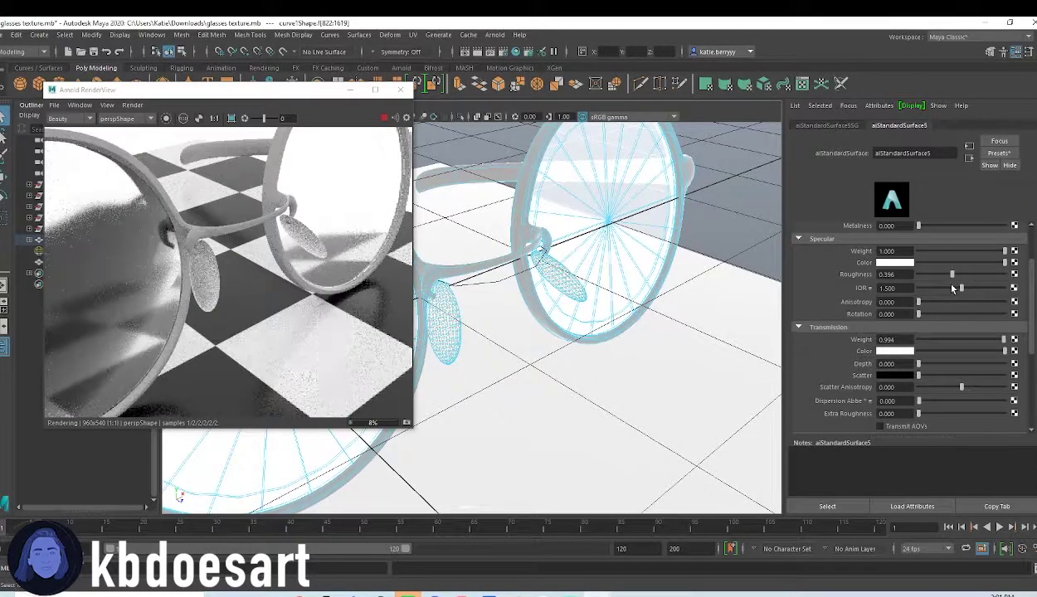
pyautogui.moveTo(951, 289); pyautogui.dragTo(930, 294)
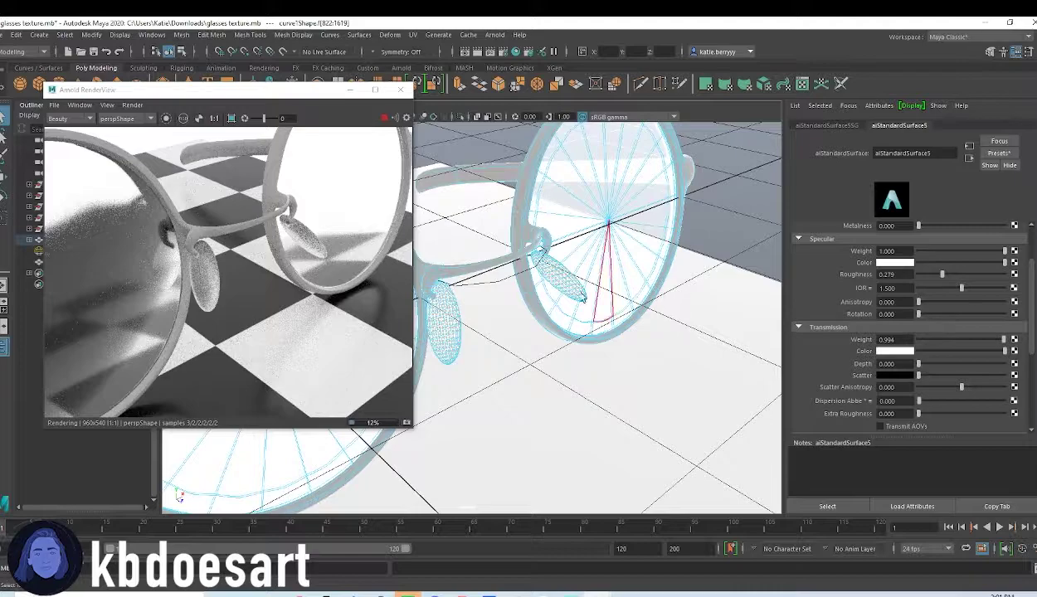
pyautogui.keyDown('alt'); pyautogui.moveTo(589, 286); pyautogui.dragTo(679, 284, button='middle'); pyautogui.keyUp('alt')
pyautogui.scroll(2, 928, 316)
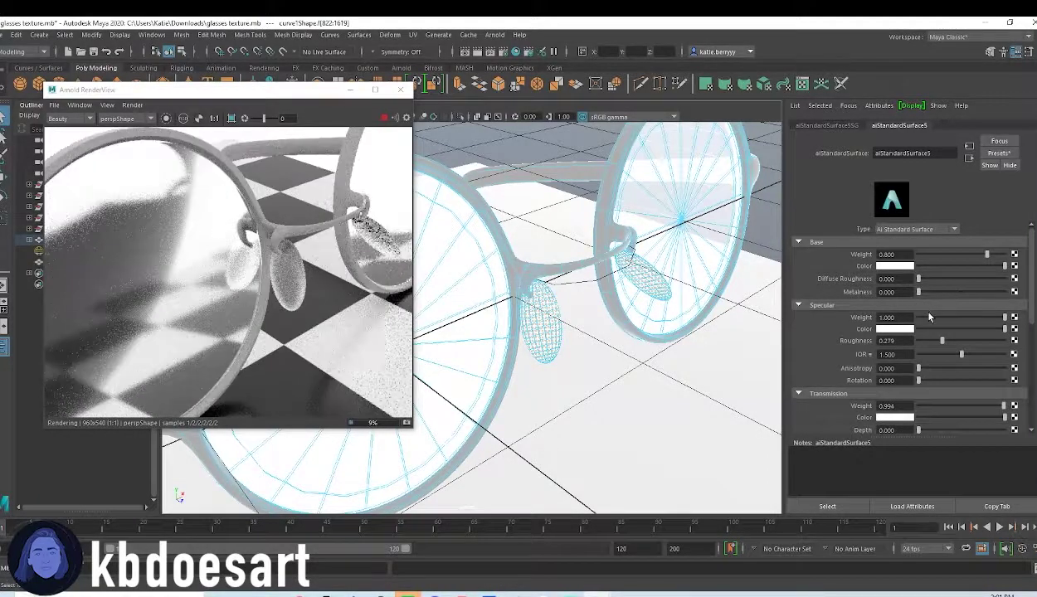
pyautogui.scroll(-1, 929, 317)
pyautogui.moveTo(962, 321); pyautogui.dragTo(953, 347)
pyautogui.hotkey('ctrl', 'z')
pyautogui.hotkey('ctrl', 'z')
pyautogui.hotkey('ctrl', 'z')
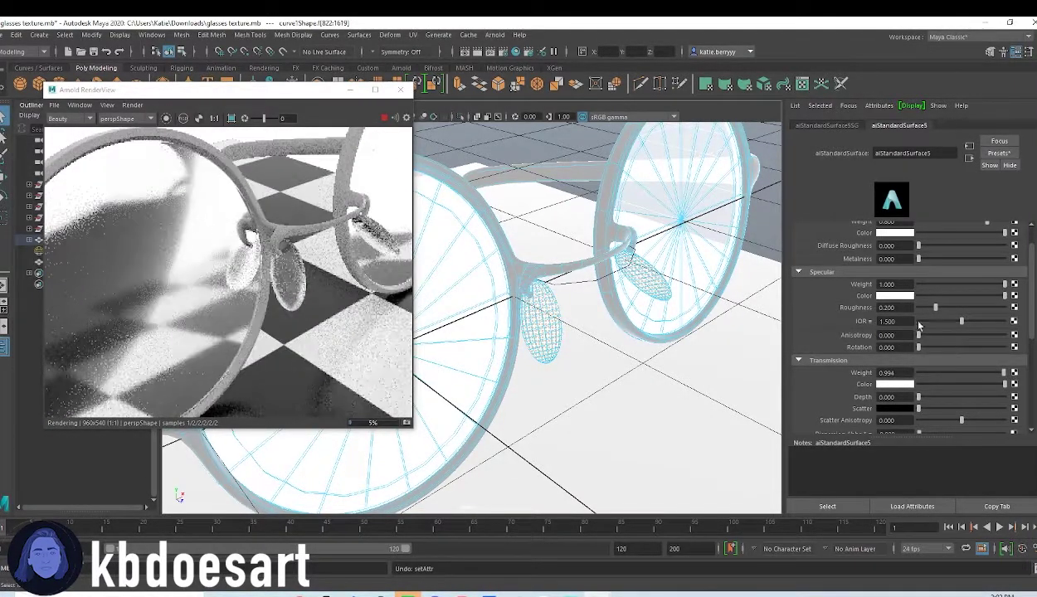
# Step: Raise the nose pad material's specular roughness for a more frosted look
pyautogui.moveTo(949, 309); pyautogui.dragTo(967, 309)
pyautogui.scroll(-3, 942, 343)
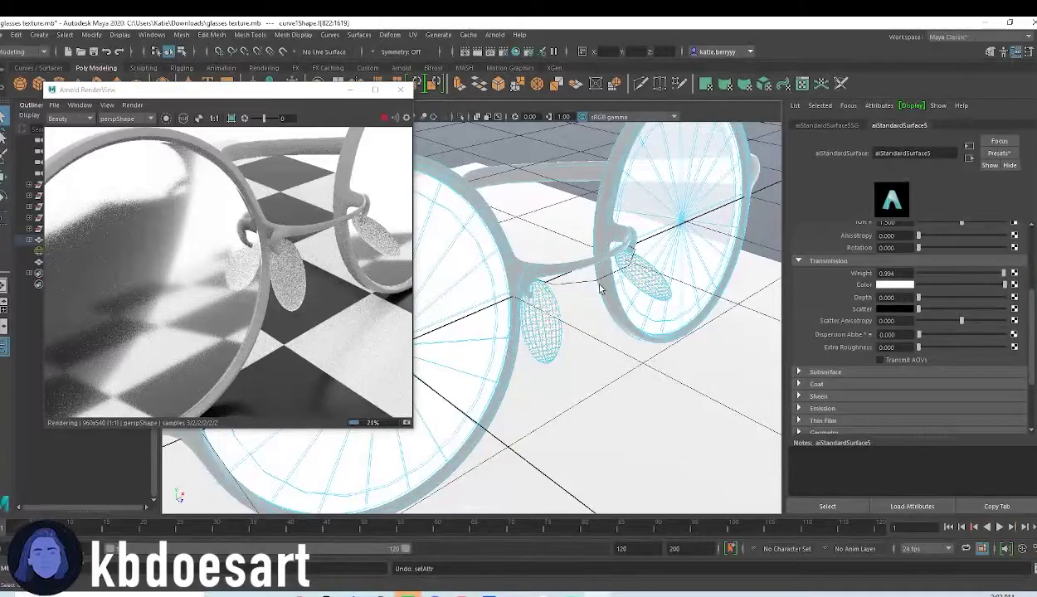
# Step: Select the connected faces of the glasses frame, starting from the hinge beside the lens
pyautogui.keyDown('alt'); pyautogui.moveTo(529, 227); pyautogui.dragTo(653, 227, button='middle'); pyautogui.keyUp('alt')
pyautogui.keyDown('alt'); pyautogui.moveTo(653, 226); pyautogui.dragTo(548, 231, button='right'); pyautogui.keyUp('alt')
pyautogui.keyDown('alt'); pyautogui.moveTo(548, 231); pyautogui.dragTo(519, 272); pyautogui.keyUp('alt')
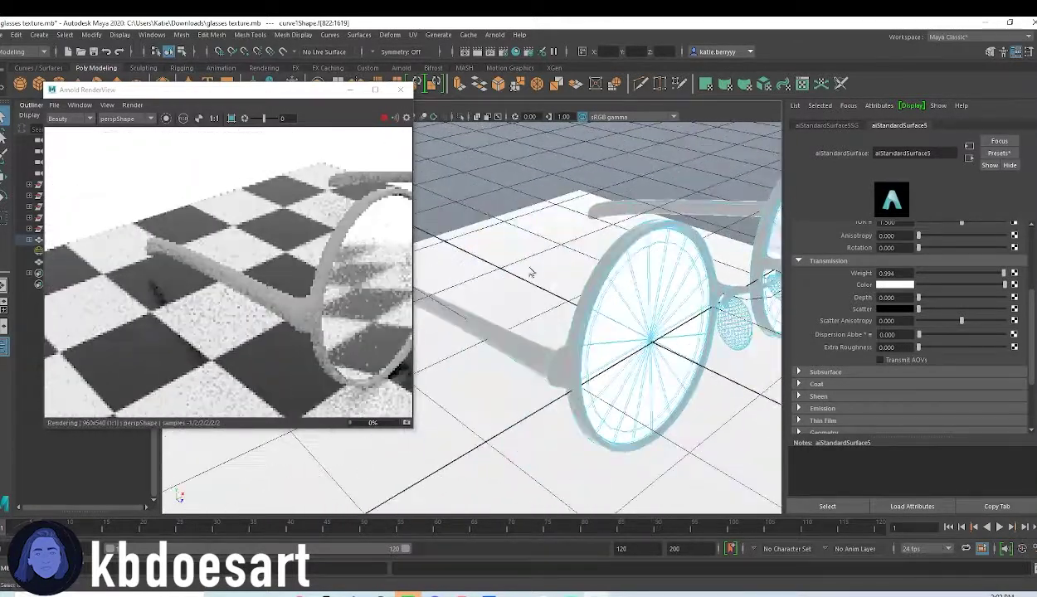
pyautogui.keyDown('alt'); pyautogui.moveTo(620, 303); pyautogui.dragTo(590, 308); pyautogui.keyUp('alt')
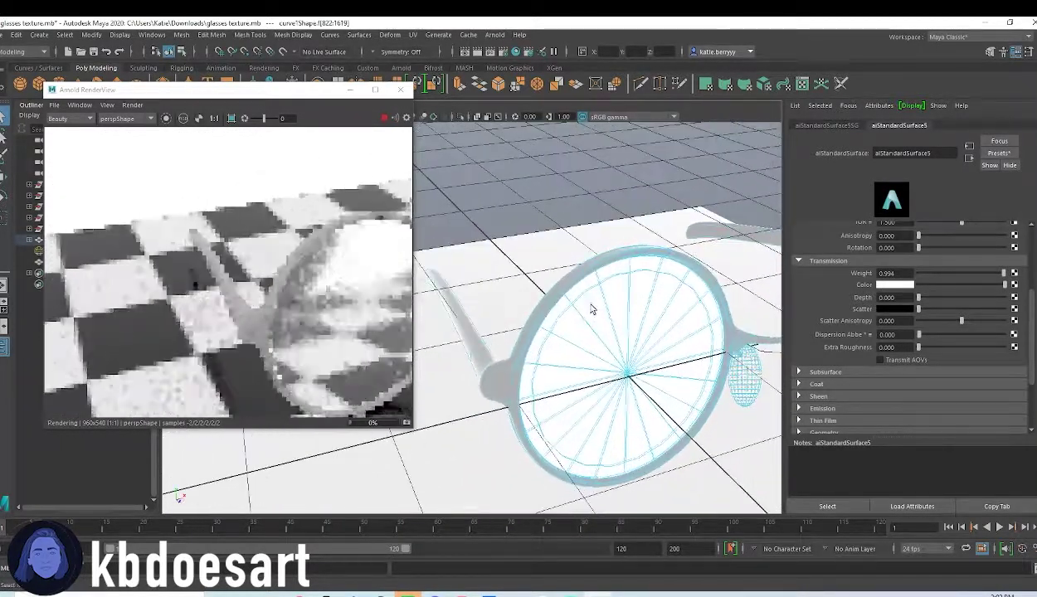
pyautogui.click(492, 384)
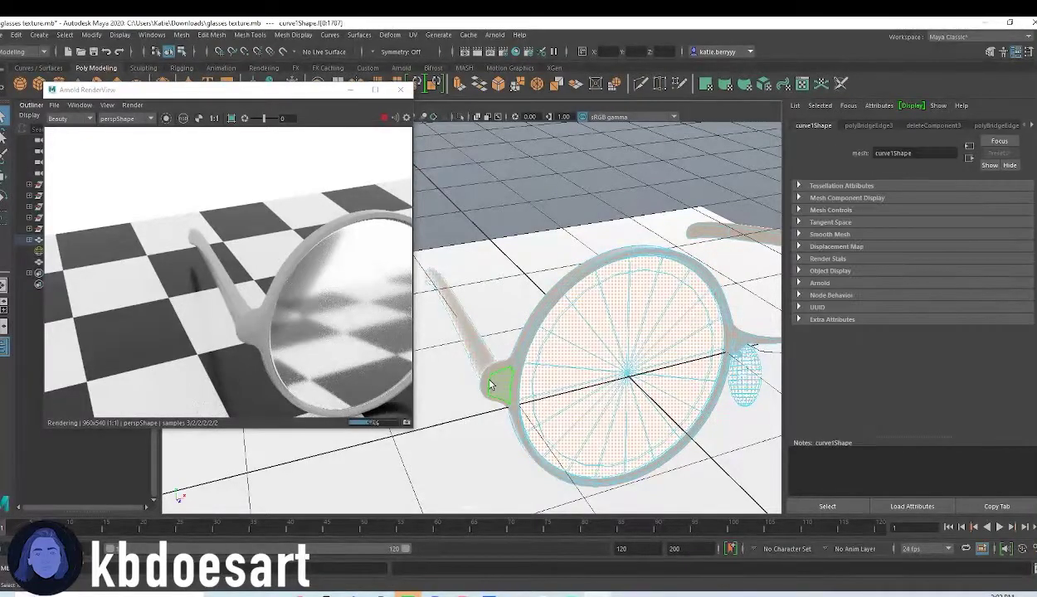
# Step: Deselect the round lens faces from the frame selection, undoing a stray deselection
pyautogui.keyDown('alt'); pyautogui.moveTo(622, 409); pyautogui.dragTo(572, 327); pyautogui.keyUp('alt')
pyautogui.moveTo(535, 286)
pyautogui.keyDown('ctrl'); pyautogui.mouseDown()
pyautogui.moveTo(546, 300)
pyautogui.moveTo(559, 274)
pyautogui.moveTo(579, 292)
pyautogui.mouseUp(); pyautogui.keyUp('ctrl')
pyautogui.hotkey('ctrl', 'z')
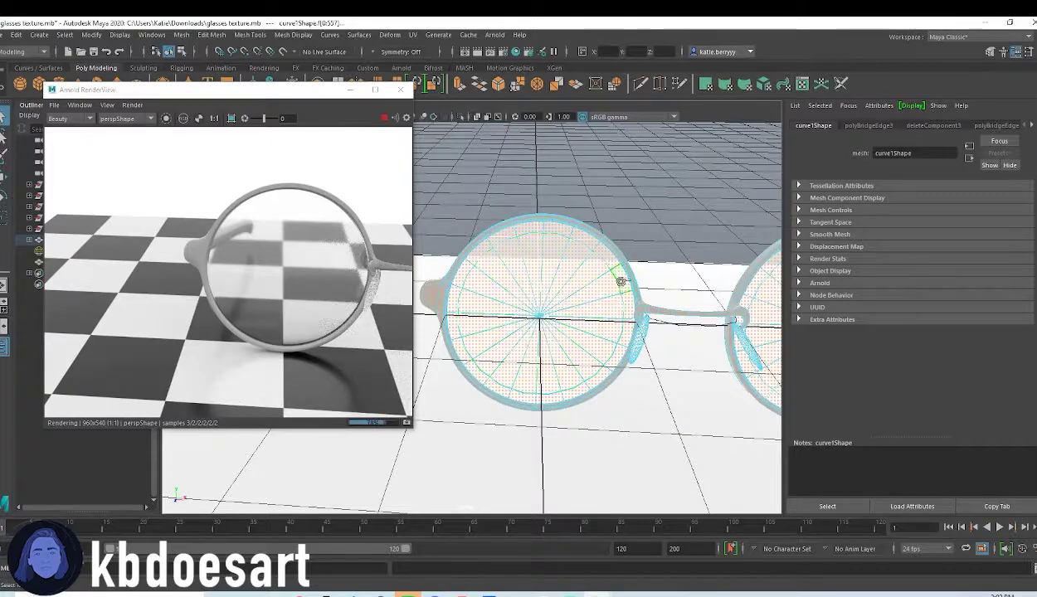
pyautogui.moveTo(642, 386)
pyautogui.keyDown('alt'); pyautogui.mouseDown()
pyautogui.moveTo(606, 396)
pyautogui.moveTo(768, 349)
pyautogui.moveTo(822, 351)
pyautogui.moveTo(496, 280)
pyautogui.moveTo(519, 305)
pyautogui.moveTo(520, 337)
pyautogui.moveTo(531, 314)
pyautogui.mouseUp(); pyautogui.keyUp('alt')
pyautogui.moveTo(606, 317)
pyautogui.keyDown('alt'); pyautogui.mouseDown()
pyautogui.moveTo(562, 284)
pyautogui.moveTo(451, 387)
pyautogui.moveTo(748, 294)
pyautogui.moveTo(545, 313)
pyautogui.moveTo(495, 297)
pyautogui.moveTo(637, 336)
pyautogui.moveTo(585, 303)
pyautogui.mouseUp(); pyautogui.keyUp('alt')
pyautogui.keyDown('ctrl'); pyautogui.moveTo(586, 378); pyautogui.dragTo(616, 401); pyautogui.keyUp('ctrl')
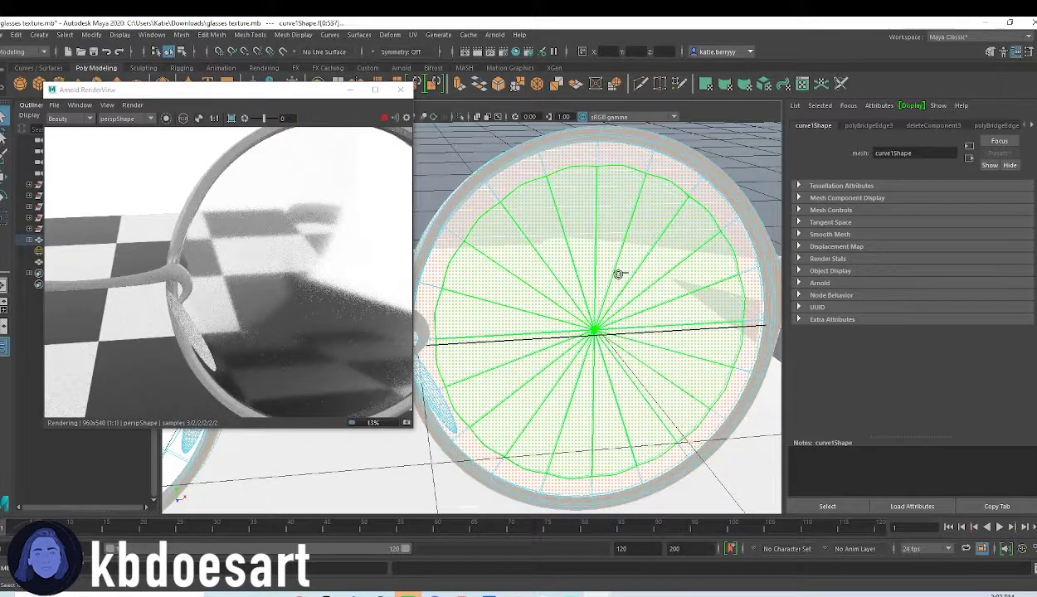
pyautogui.keyDown('ctrl'); pyautogui.moveTo(618, 274); pyautogui.dragTo(635, 275); pyautogui.keyUp('ctrl')
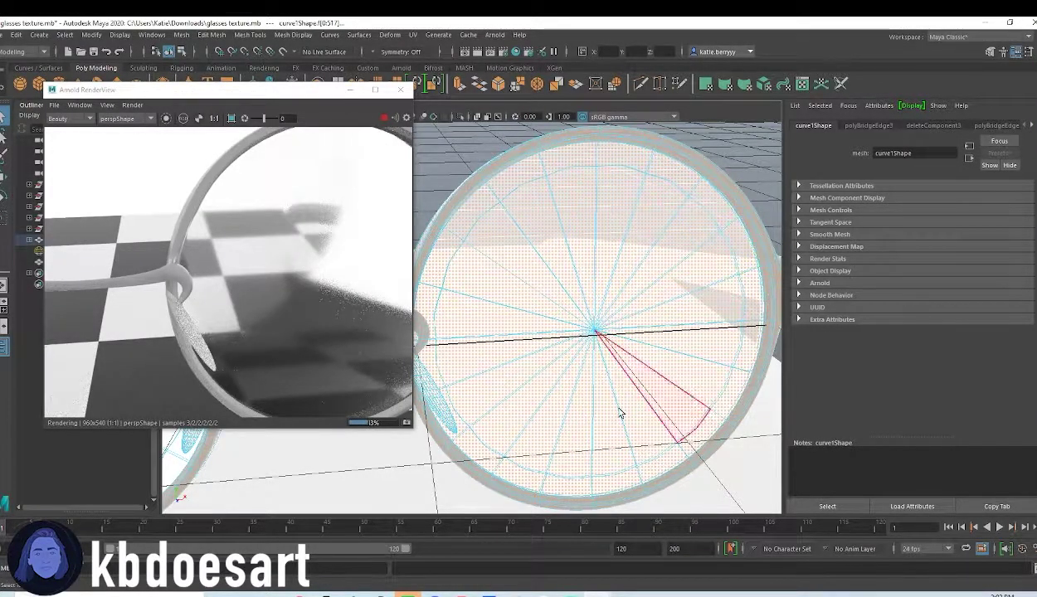
# Step: Deselect the wedge-shaped central faces of the lens from the opposite viewing side
pyautogui.keyDown('alt'); pyautogui.moveTo(604, 430); pyautogui.dragTo(723, 350); pyautogui.keyUp('alt')
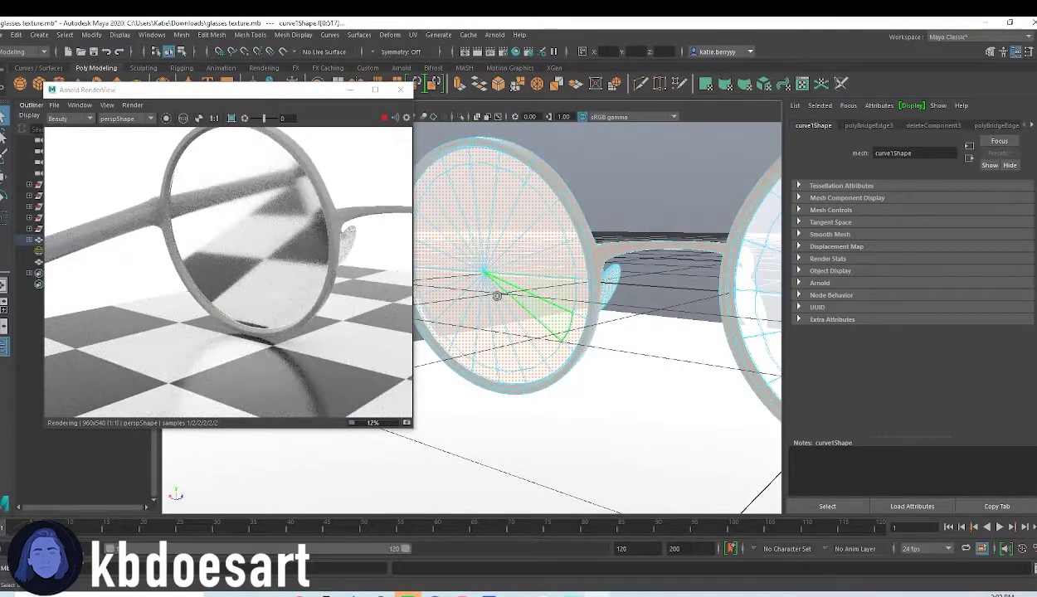
pyautogui.moveTo(497, 296)
pyautogui.keyDown('ctrl'); pyautogui.mouseDown()
pyautogui.moveTo(495, 322)
pyautogui.moveTo(465, 265)
pyautogui.moveTo(477, 282)
pyautogui.mouseUp(); pyautogui.keyUp('ctrl')
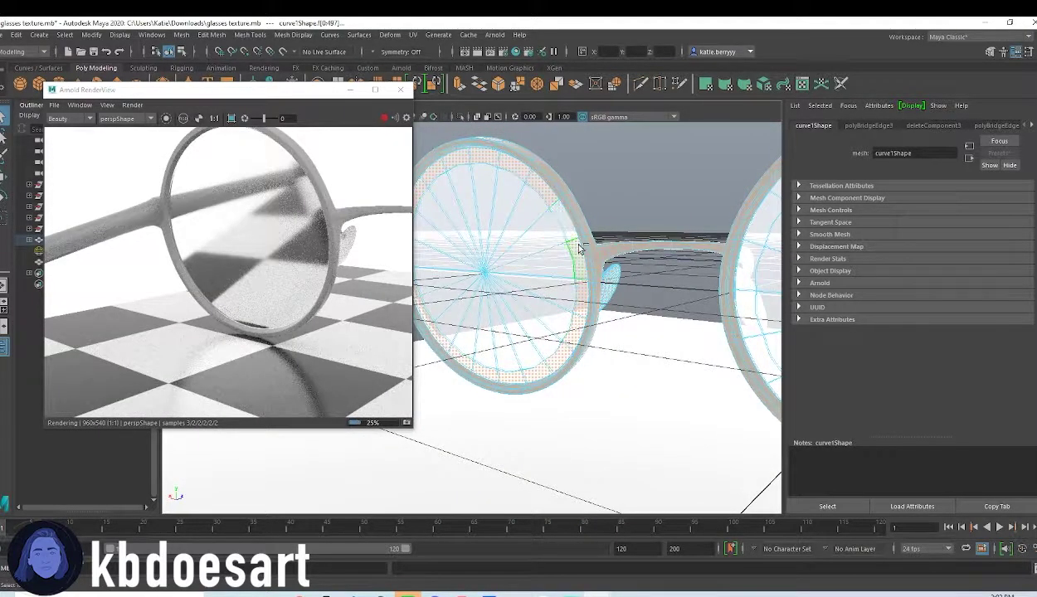
pyautogui.click(637, 334)
pyautogui.keyDown('alt'); pyautogui.moveTo(576, 321); pyautogui.dragTo(627, 322); pyautogui.keyUp('alt')
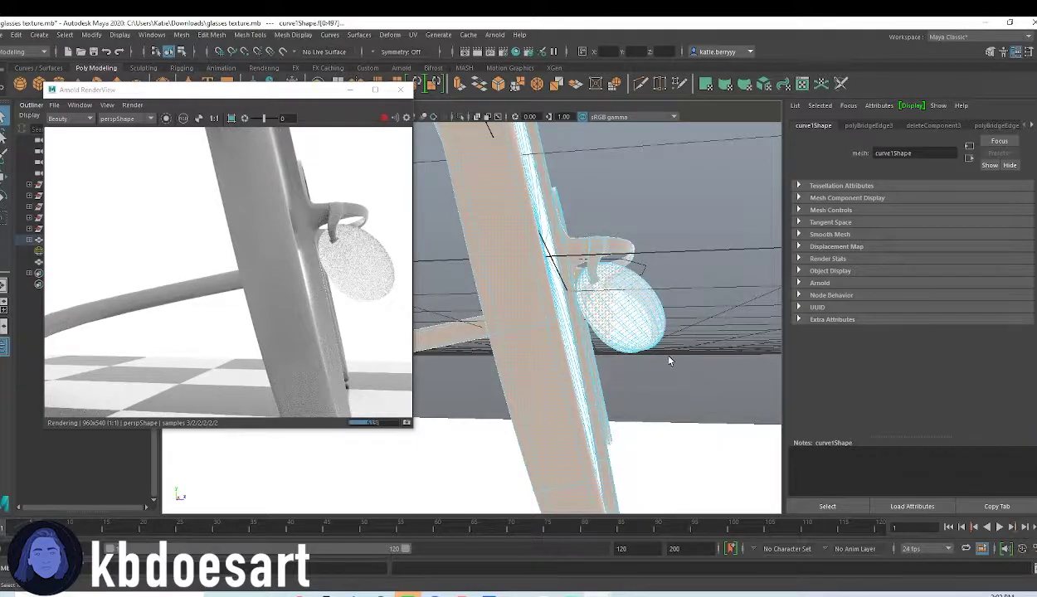
# Step: Deselect the nose pad faces in plain shaded display, keeping the frame and pad arms selected
pyautogui.keyDown('alt'); pyautogui.moveTo(664, 358); pyautogui.dragTo(586, 317); pyautogui.keyUp('alt')
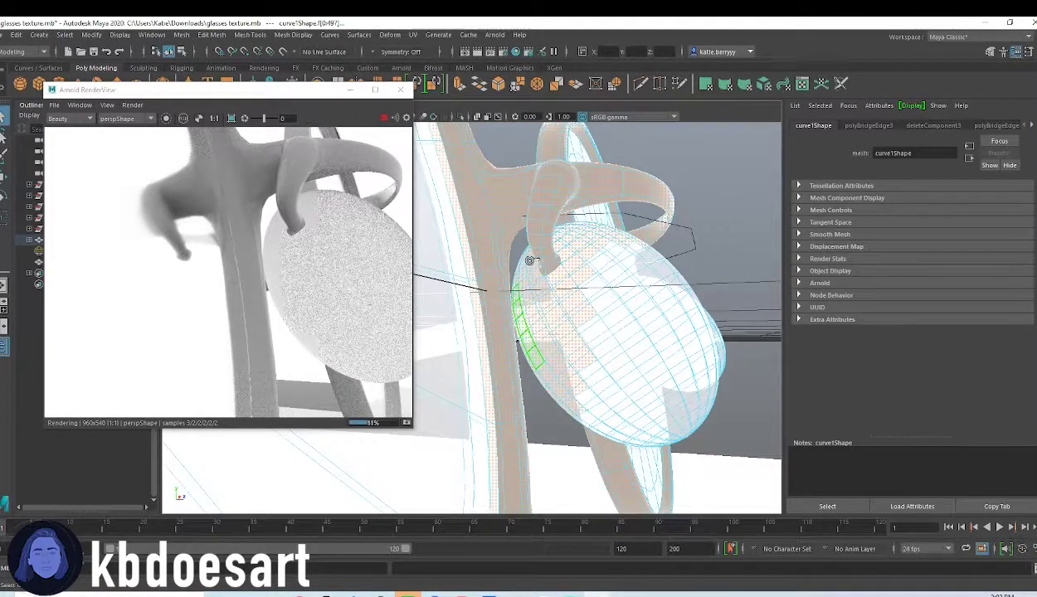
pyautogui.keyDown('alt'); pyautogui.moveTo(704, 393); pyautogui.dragTo(706, 274); pyautogui.keyUp('alt')
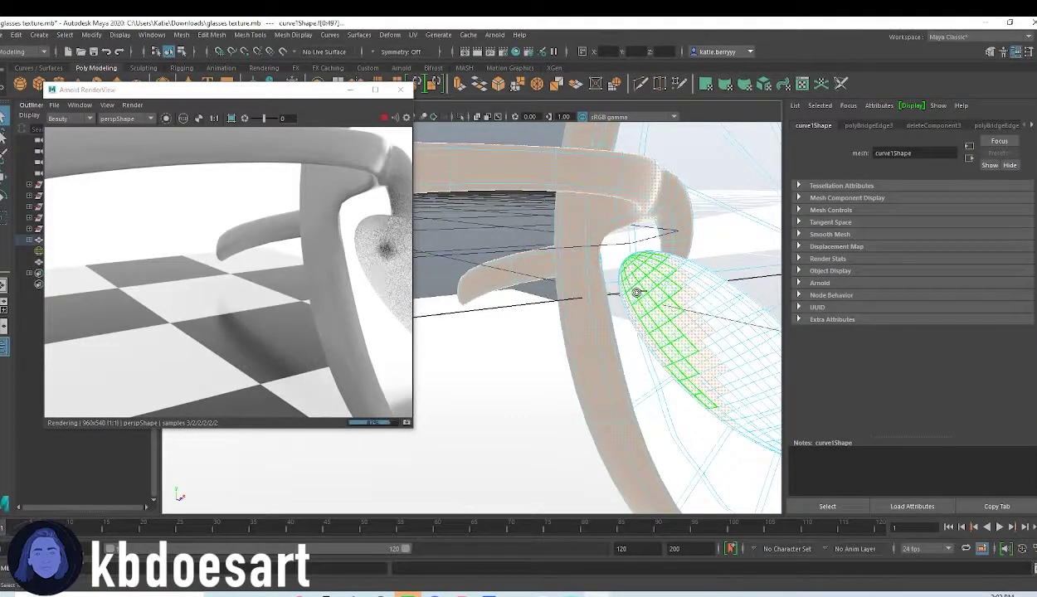
pyautogui.keyDown('alt'); pyautogui.moveTo(662, 389); pyautogui.dragTo(626, 365); pyautogui.keyUp('alt')
pyautogui.press('5')
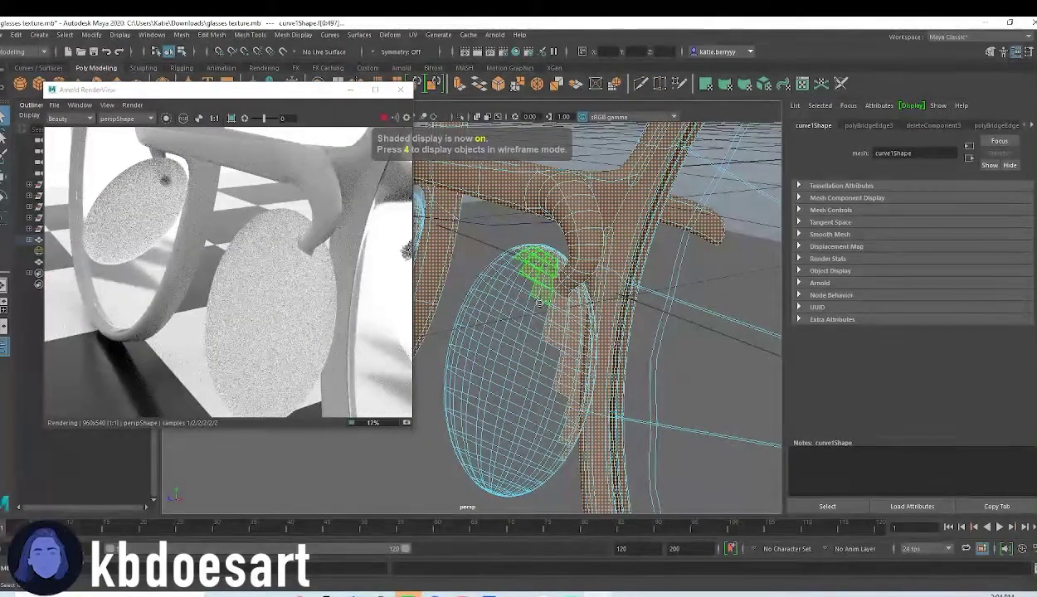
pyautogui.keyDown('alt'); pyautogui.moveTo(557, 336); pyautogui.dragTo(543, 297); pyautogui.keyUp('alt')
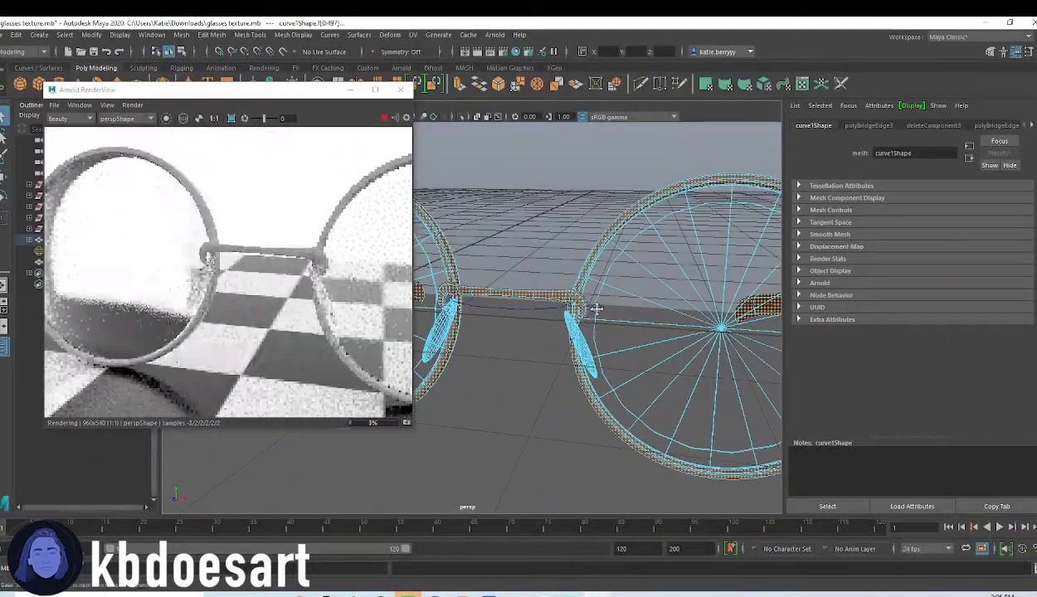
# Step: Switch the viewport from plain shading back to textured display with scene lighting
pyautogui.keyDown('alt'); pyautogui.moveTo(594, 307); pyautogui.dragTo(668, 323, button='middle'); pyautogui.keyUp('alt')
pyautogui.press('5')
pyautogui.press('6')
pyautogui.press('7')
# Step: Assign a new aiStandardSurface material to the selected frame faces
pyautogui.moveTo(624, 315)
pyautogui.keyDown('alt'); pyautogui.mouseDown(button='right')
pyautogui.moveTo(588, 289)
pyautogui.moveTo(524, 295)
pyautogui.mouseUp(button='right'); pyautogui.keyUp('alt')
pyautogui.keyDown('alt'); pyautogui.moveTo(524, 295); pyautogui.dragTo(570, 253, button='middle'); pyautogui.keyUp('alt')
pyautogui.keyDown('alt'); pyautogui.moveTo(570, 253); pyautogui.dragTo(632, 366); pyautogui.keyUp('alt')
pyautogui.moveTo(546, 278); pyautogui.dragTo(531, 533, button='right')
pyautogui.click(380, 301)
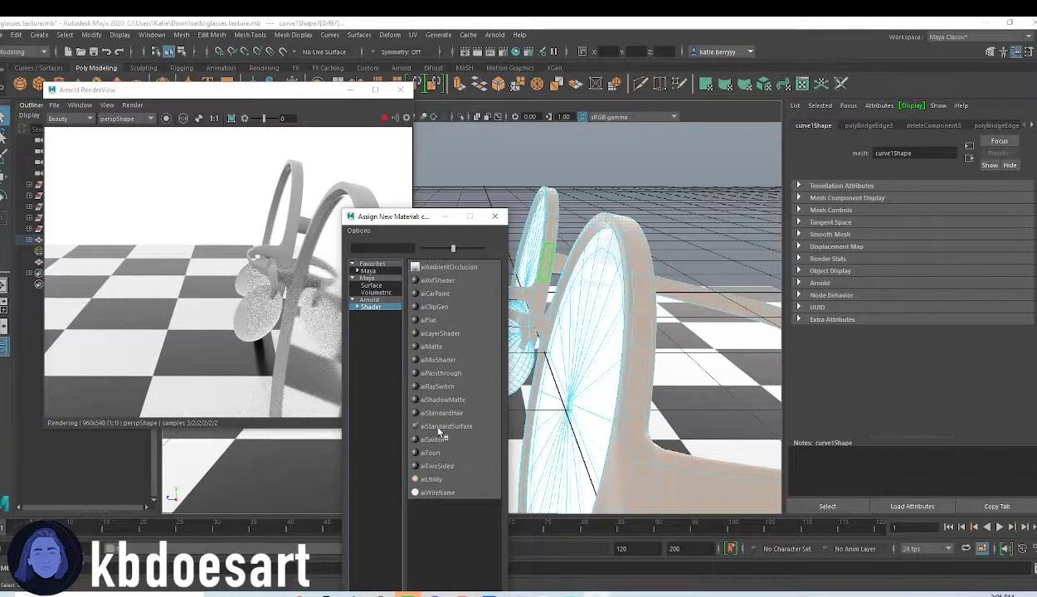
pyautogui.click(440, 426)
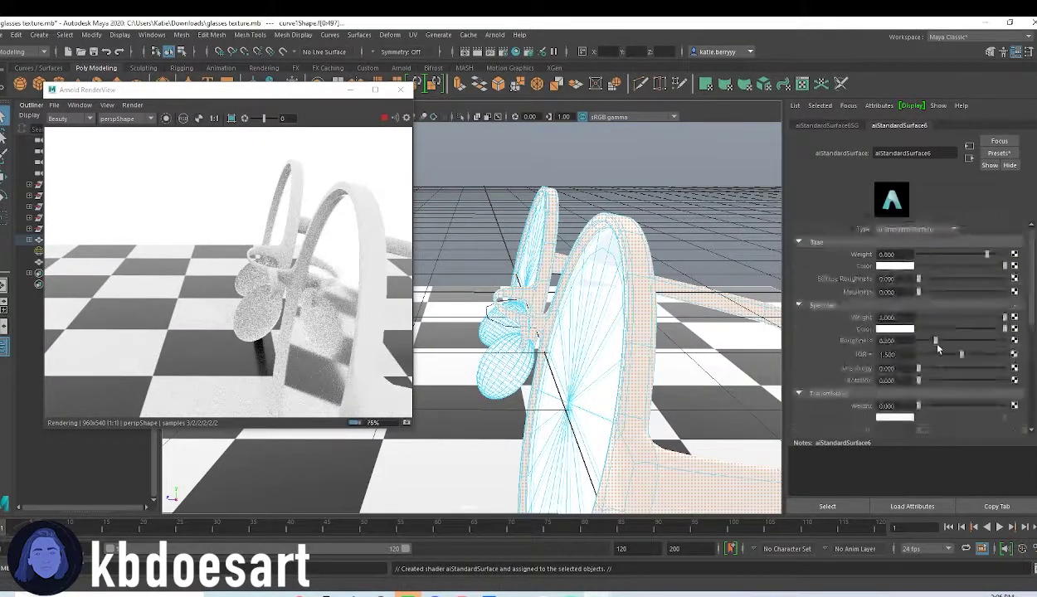
# Step: Set the metalness of the frame material aiStandardSurface6 to 0.922
pyautogui.moveTo(974, 293); pyautogui.dragTo(997, 293)
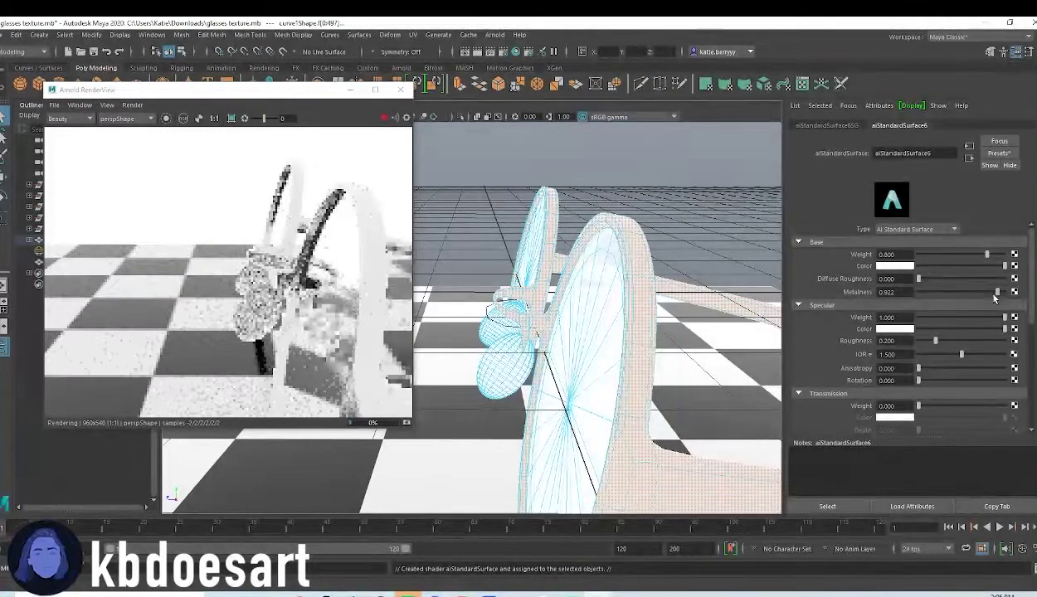
pyautogui.click(895, 331)
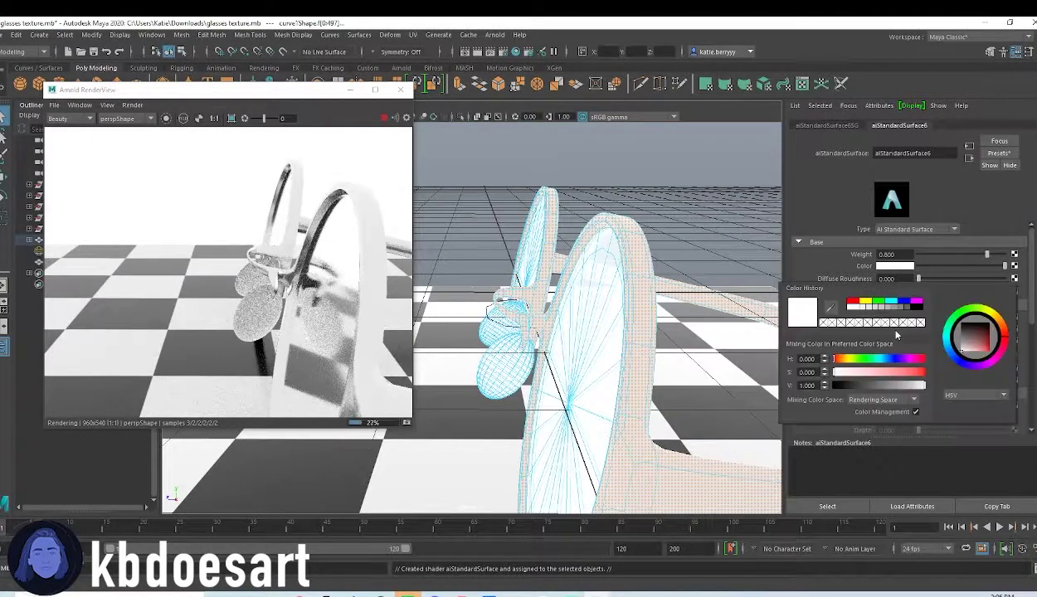
pyautogui.click(1013, 266)
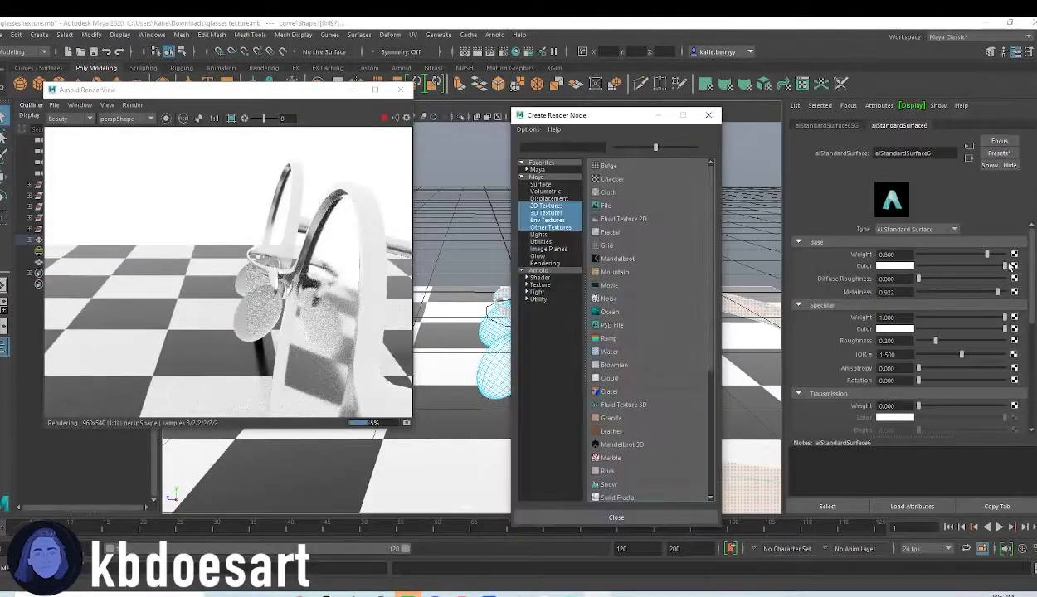
pyautogui.click(895, 265)
pyautogui.click(707, 115)
# Step: Give the frame material a gold base color with hue 36.923, saturation 0.737 and a slightly lowered value
pyautogui.click(895, 265)
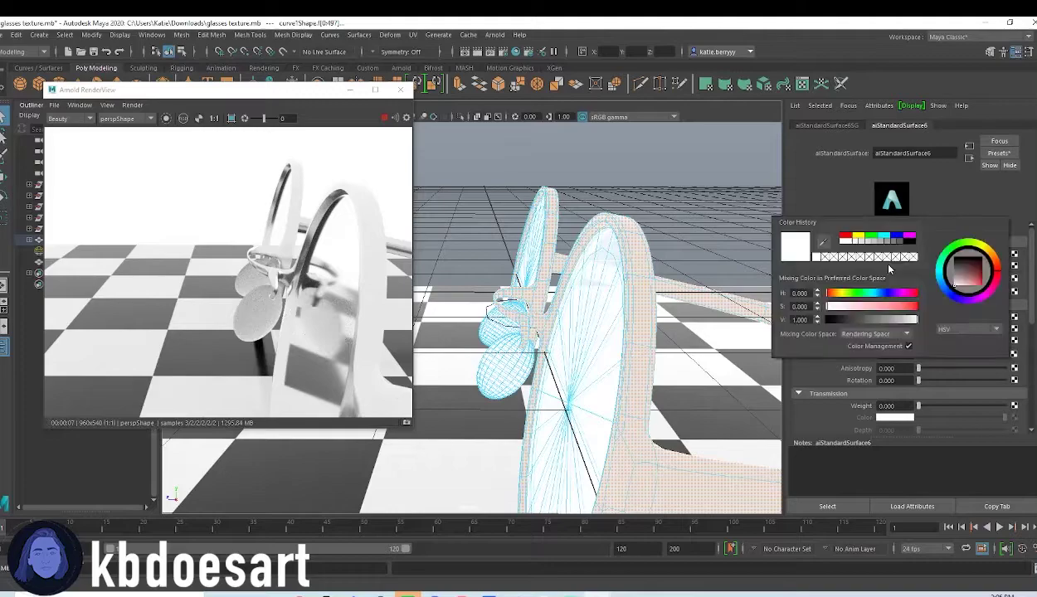
pyautogui.click(839, 293)
pyautogui.click(882, 307)
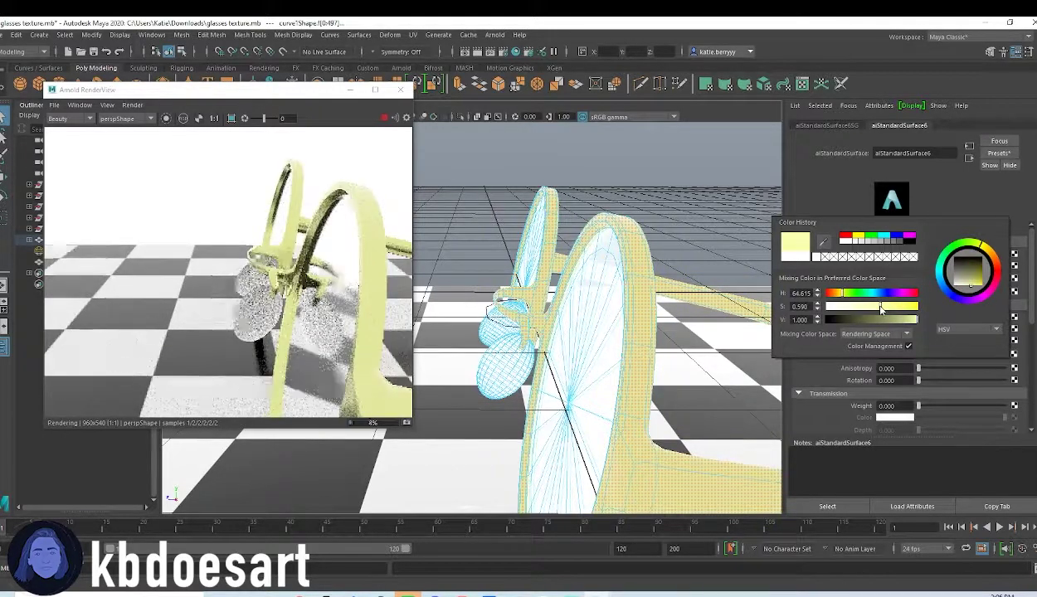
pyautogui.click(836, 292)
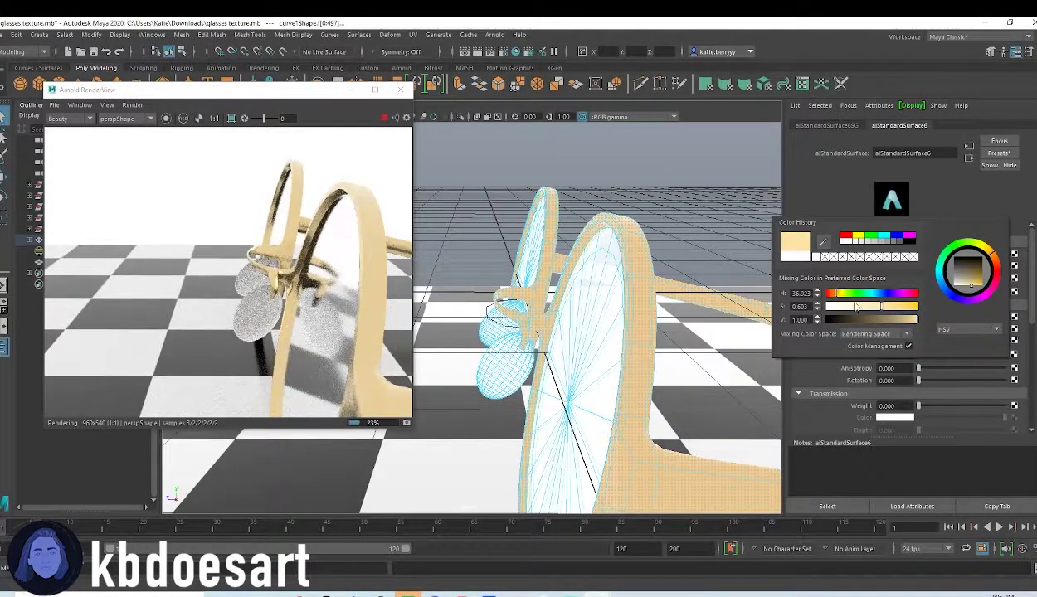
pyautogui.click(855, 306)
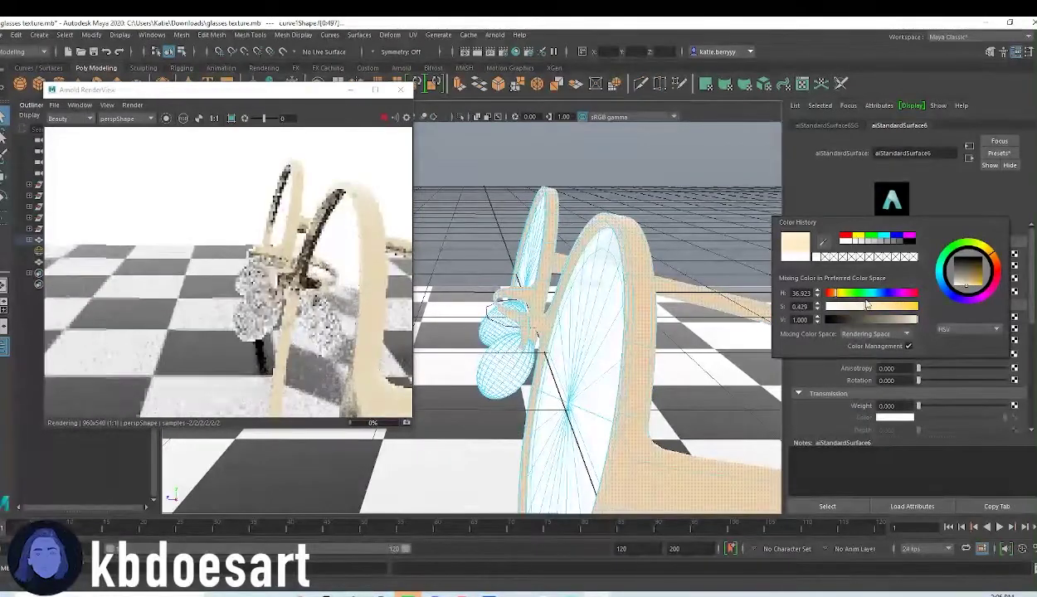
pyautogui.moveTo(855, 306); pyautogui.dragTo(893, 314)
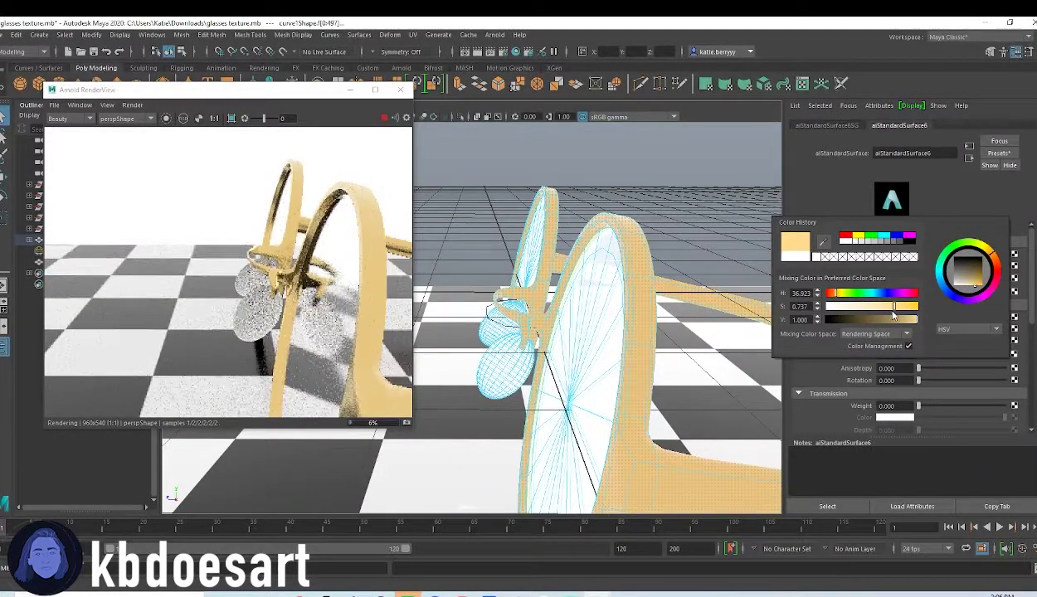
pyautogui.click(904, 320)
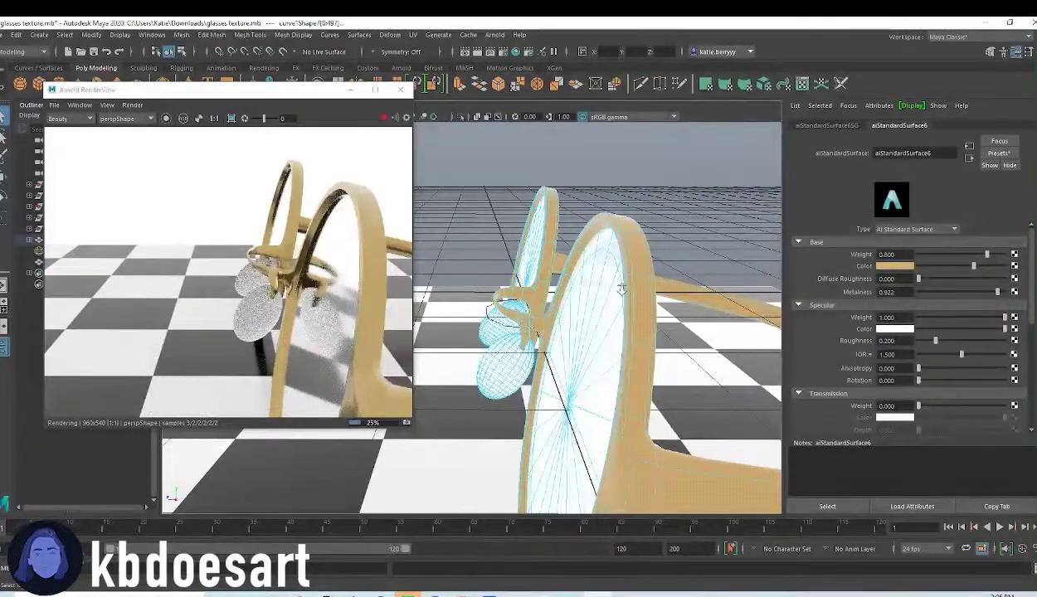
# Step: Set the frame material's metalness to 1 and its specular roughness to 0
pyautogui.keyDown('alt'); pyautogui.moveTo(613, 289); pyautogui.dragTo(537, 375); pyautogui.keyUp('alt')
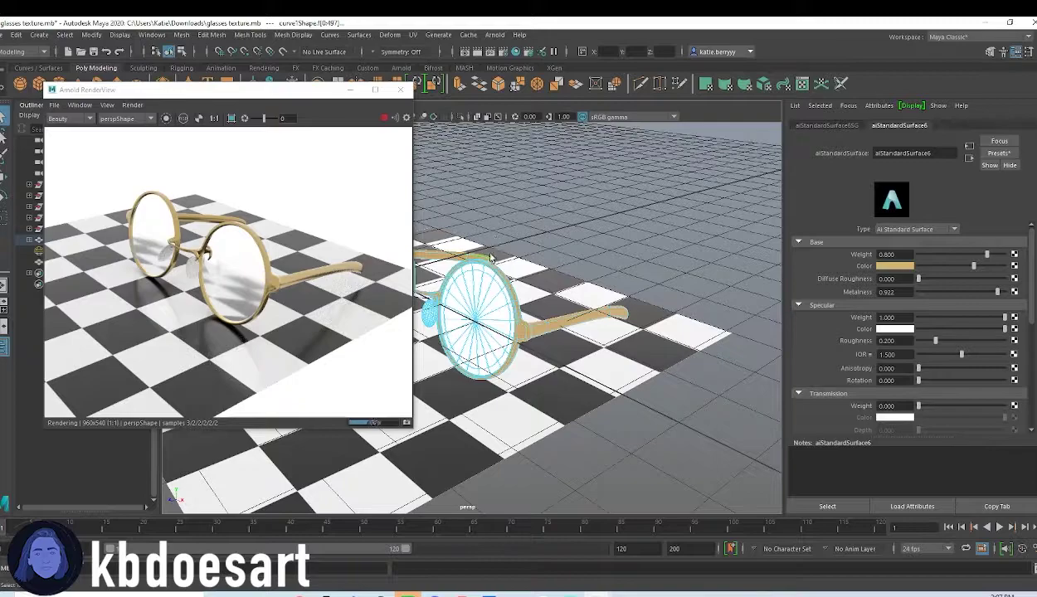
pyautogui.moveTo(997, 292); pyautogui.dragTo(1027, 287)
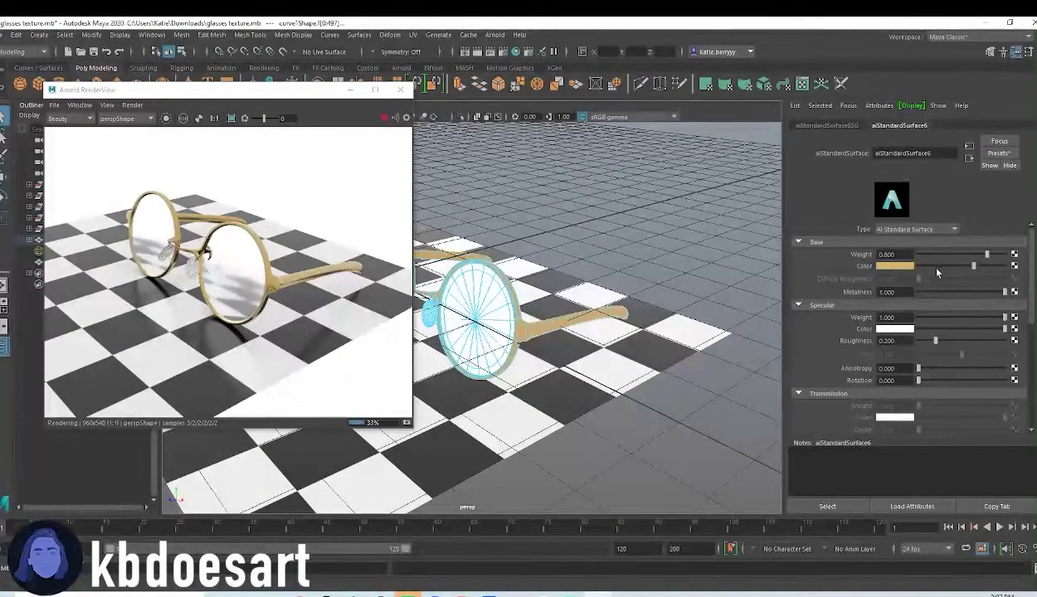
pyautogui.moveTo(935, 340); pyautogui.dragTo(900, 336)
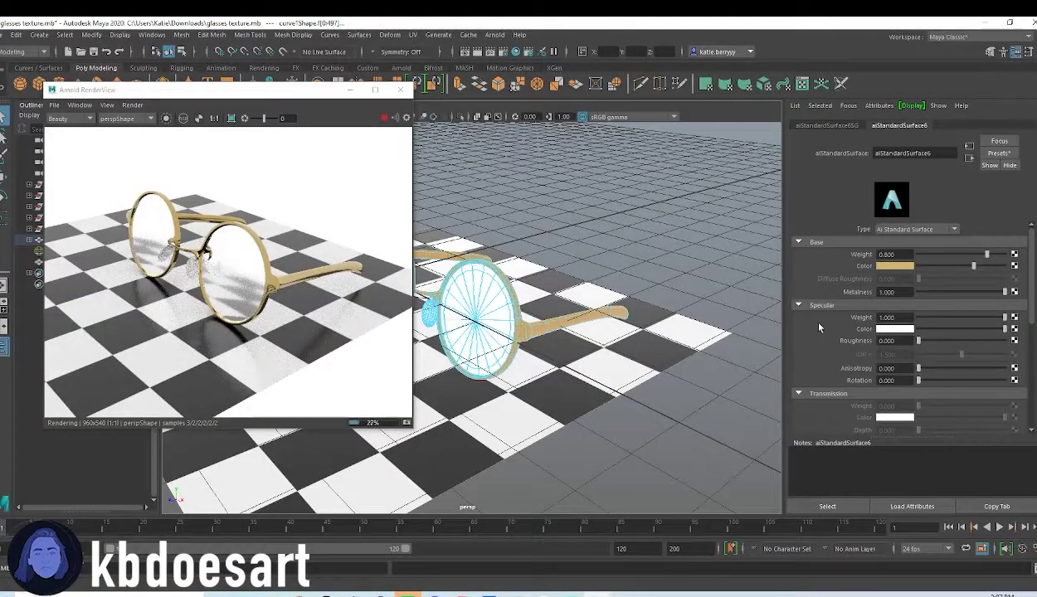
# Step: Try a black transmission color and a greater transmission depth on the nose pad material aiStandardSurface5, undoing both
pyautogui.click(491, 297)
pyautogui.click(1032, 124)
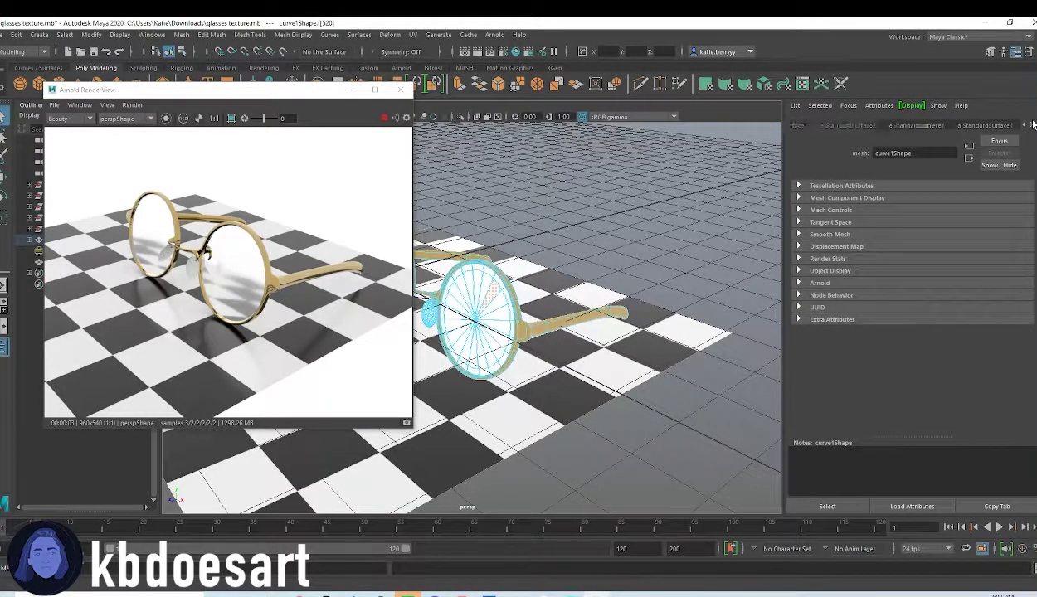
pyautogui.click(938, 126)
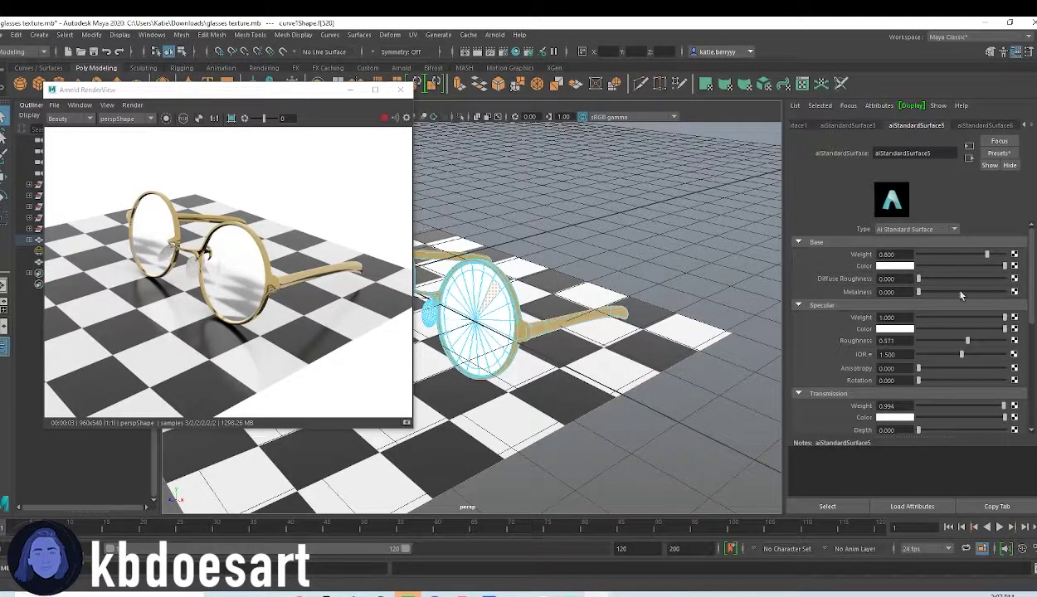
pyautogui.scroll(-3, 902, 352)
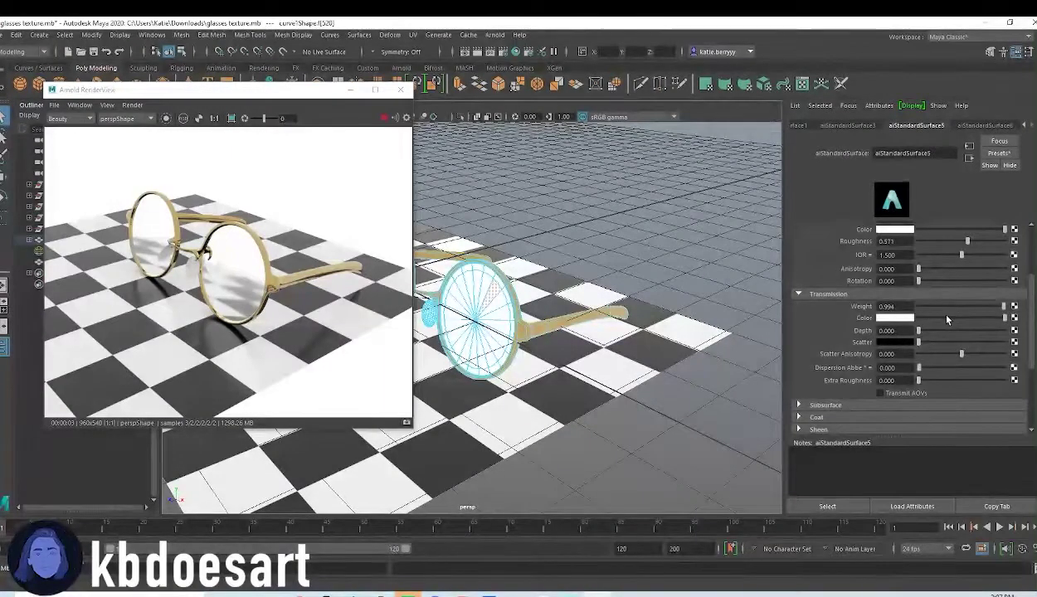
pyautogui.moveTo(924, 318); pyautogui.dragTo(911, 322)
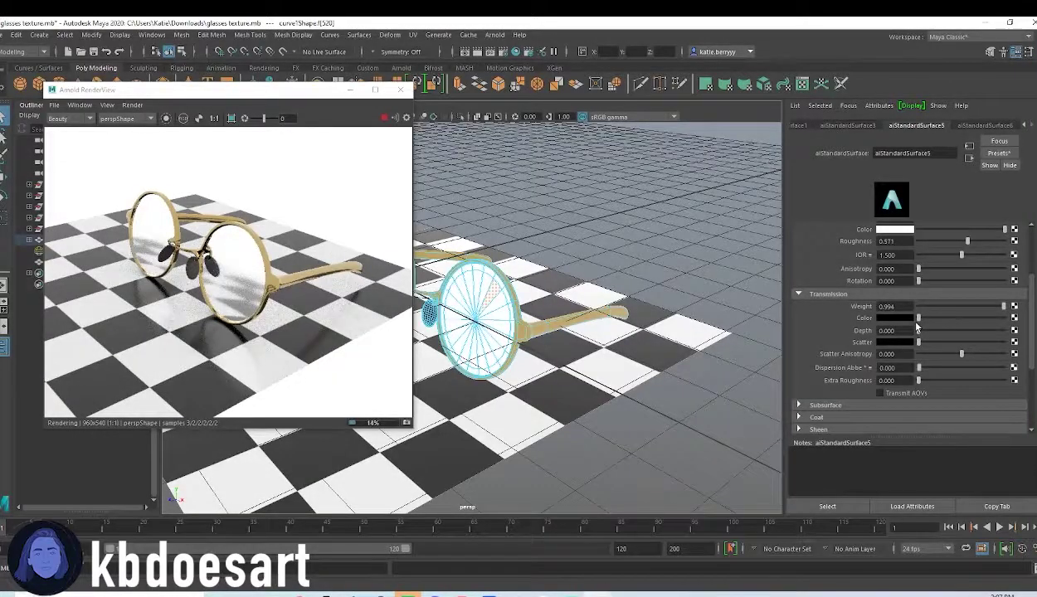
pyautogui.hotkey('ctrl', 'z')
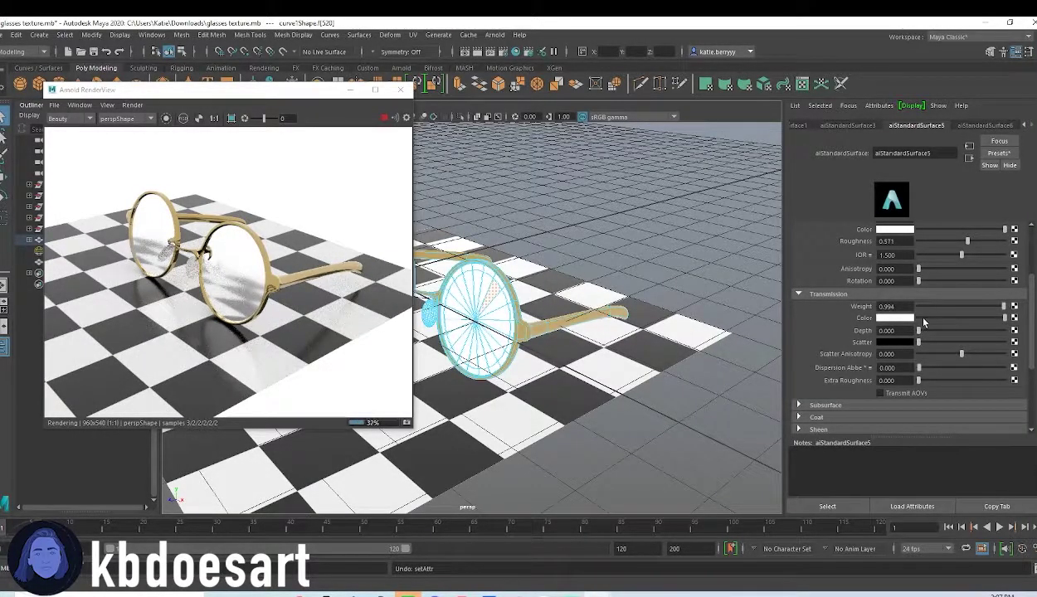
pyautogui.moveTo(919, 330); pyautogui.dragTo(997, 332)
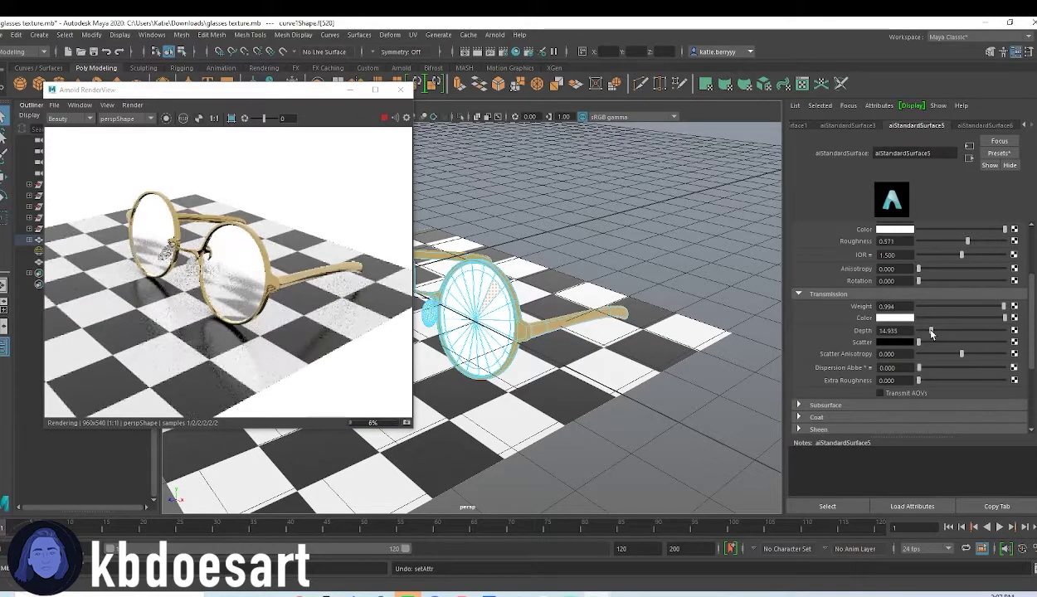
pyautogui.hotkey('ctrl', 'z')
# Step: Save the scene while trying an anisotropy of 0.182 on the nose pad material, and undo the anisotropy change
pyautogui.moveTo(962, 353); pyautogui.dragTo(986, 354)
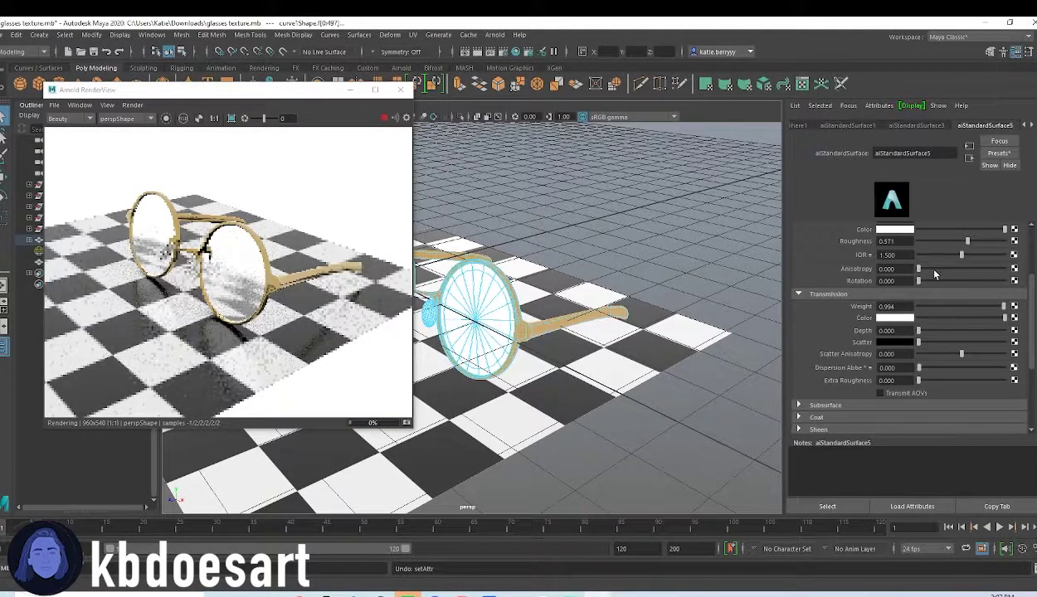
pyautogui.moveTo(986, 270); pyautogui.dragTo(900, 270)
pyautogui.hotkey('ctrl', 's')
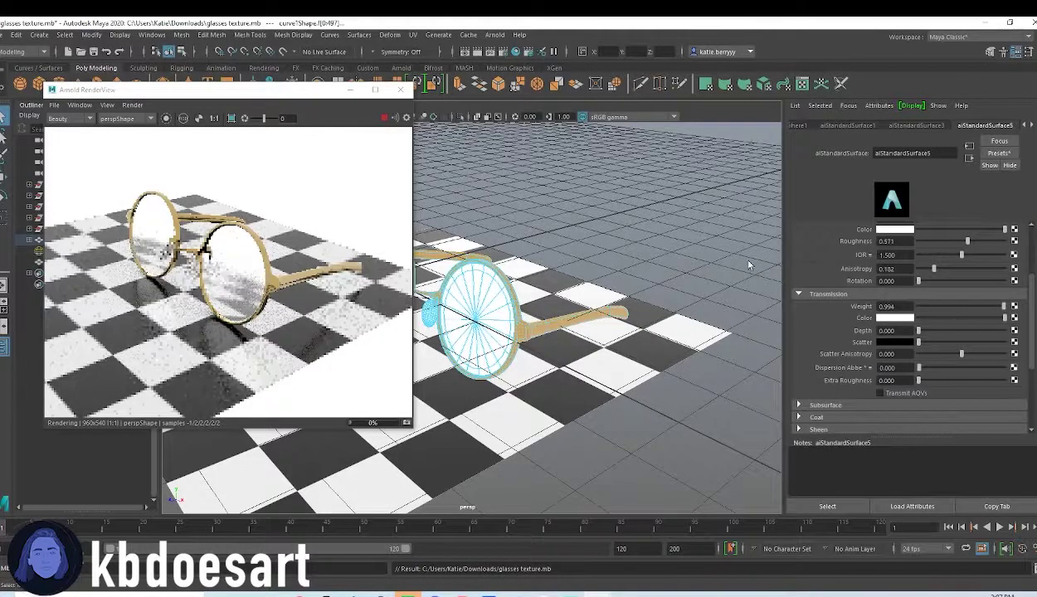
pyautogui.hotkey('ctrl', 'z')
# Step: Restart the render preview and set the nose pad material's specular roughness to 0.136
pyautogui.click(383, 118)
pyautogui.click(383, 119)
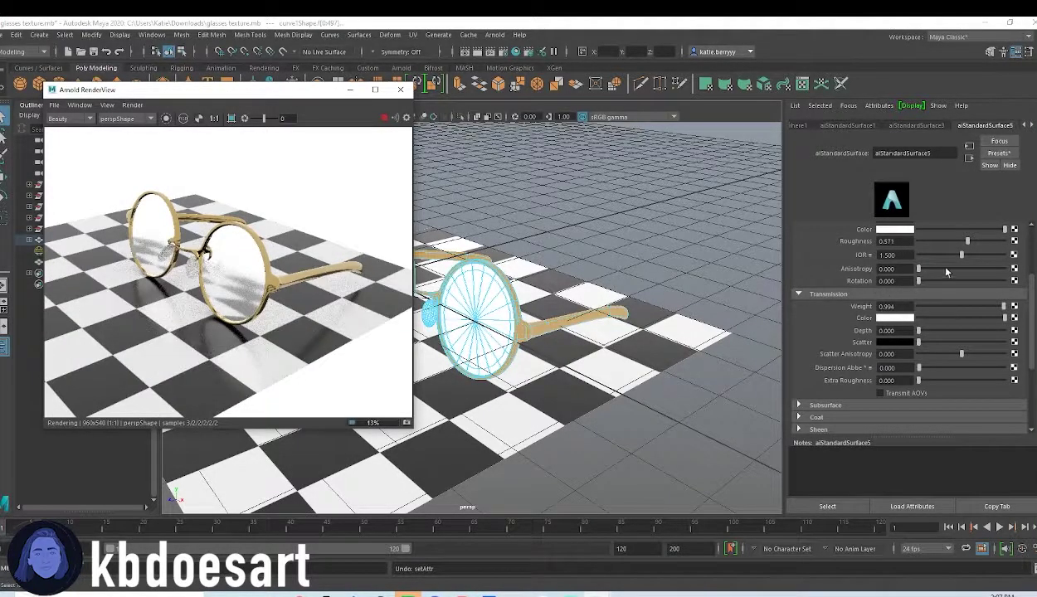
pyautogui.moveTo(938, 241); pyautogui.dragTo(963, 241)
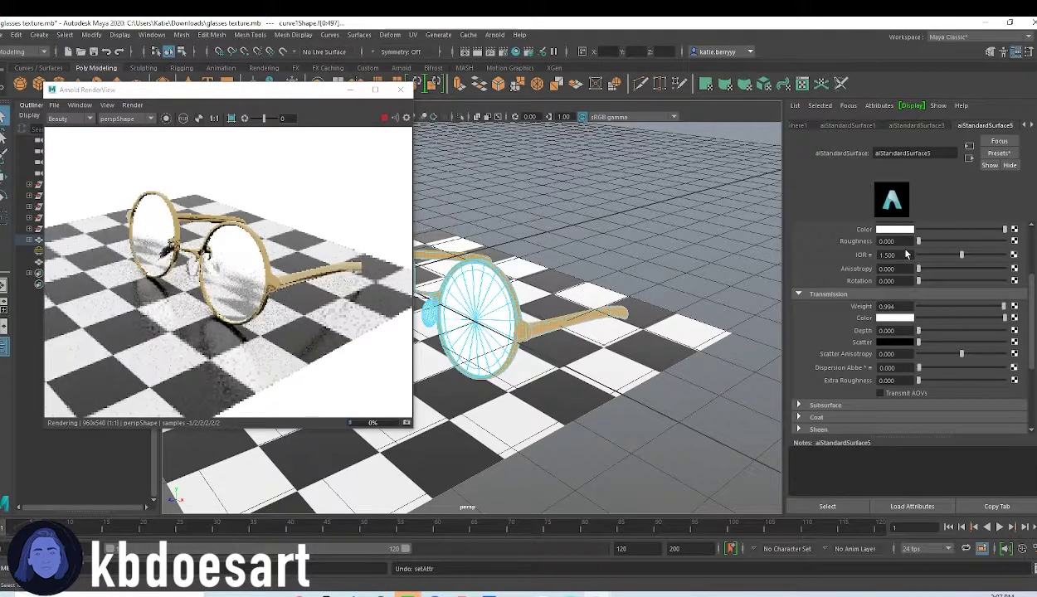
pyautogui.hotkey('ctrl', 'z')
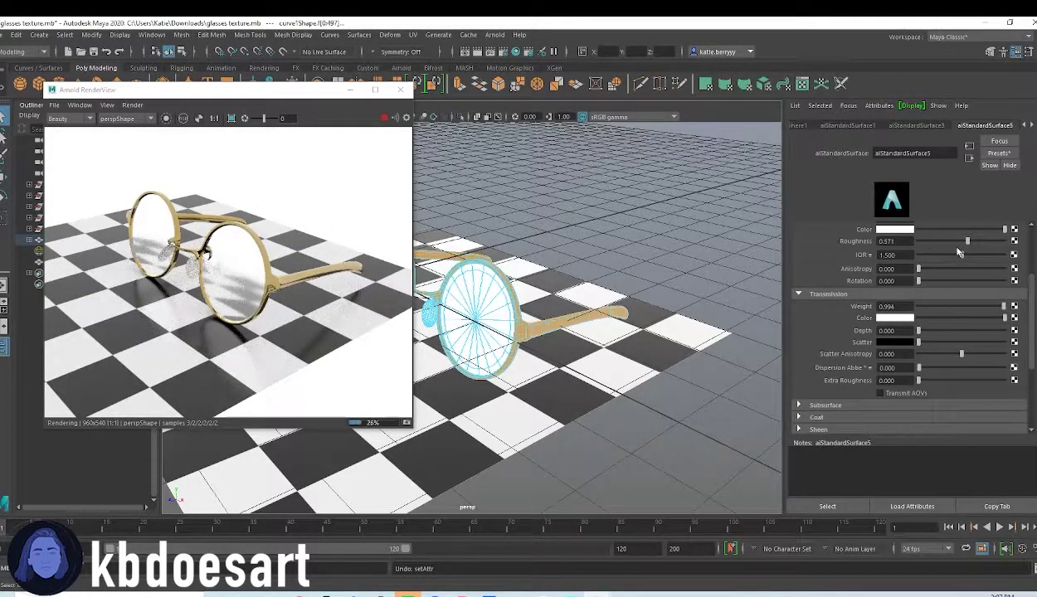
pyautogui.moveTo(968, 242); pyautogui.dragTo(931, 242)
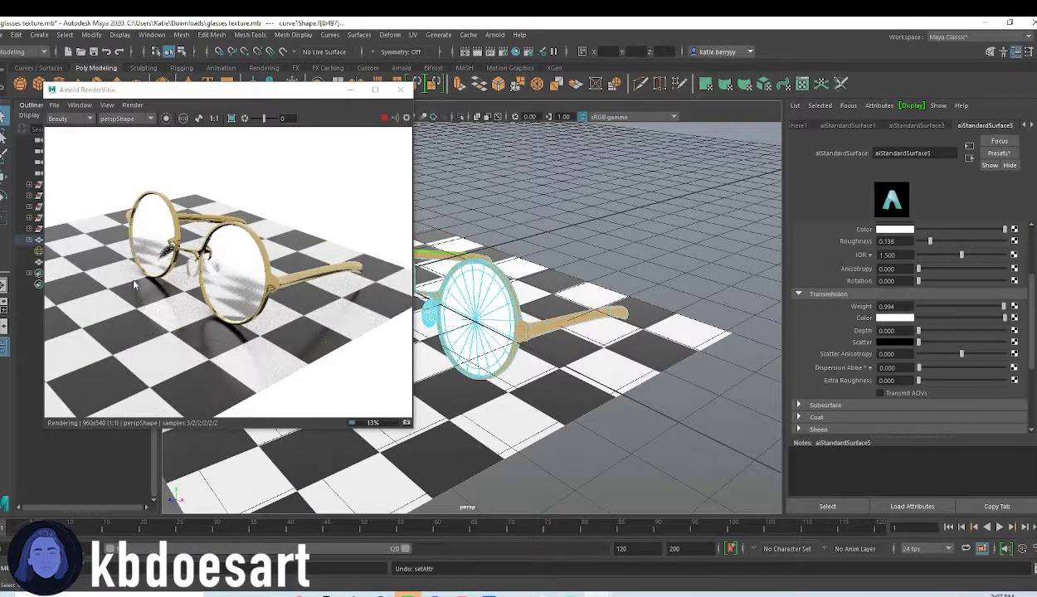
# Step: Set the specular roughness of the lens material aiStandardSurface3 to 0.065
pyautogui.click(912, 125)
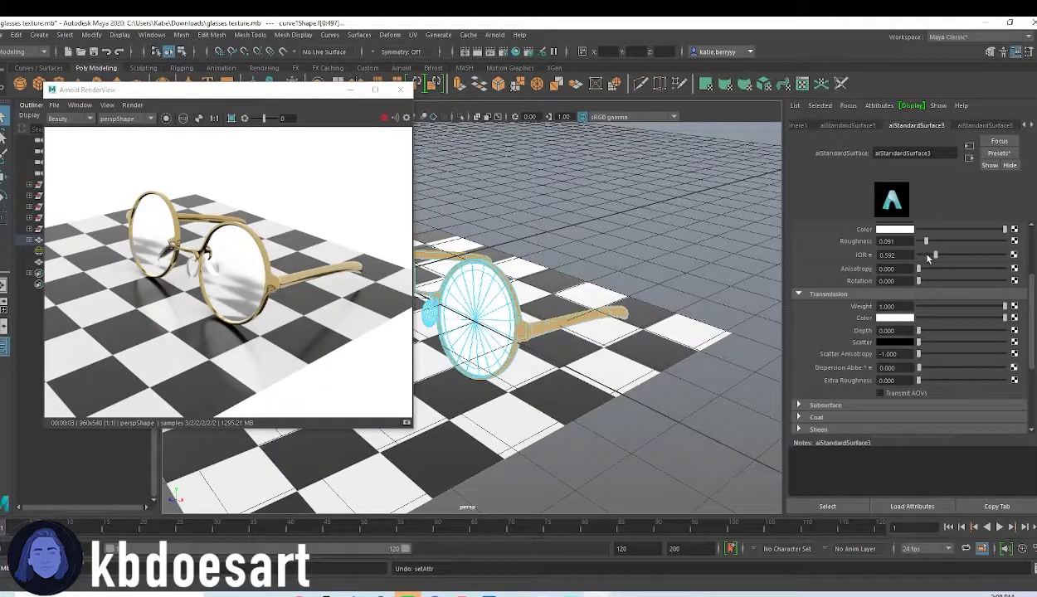
pyautogui.moveTo(926, 241)
pyautogui.mouseDown()
pyautogui.moveTo(906, 242)
pyautogui.moveTo(924, 249)
pyautogui.mouseUp()
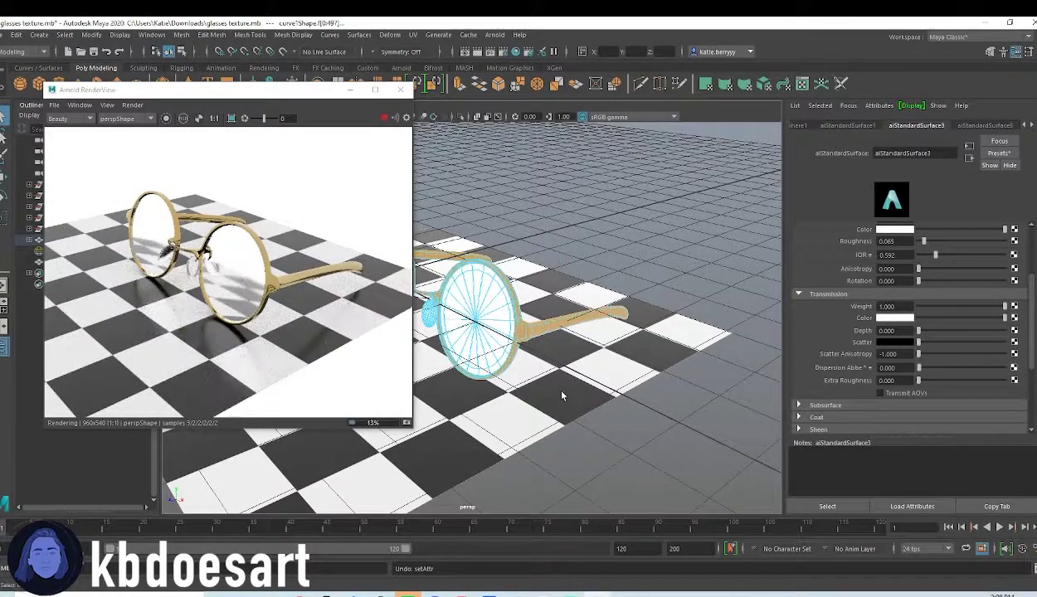
pyautogui.keyDown('alt'); pyautogui.moveTo(557, 270); pyautogui.dragTo(565, 269); pyautogui.keyUp('alt')
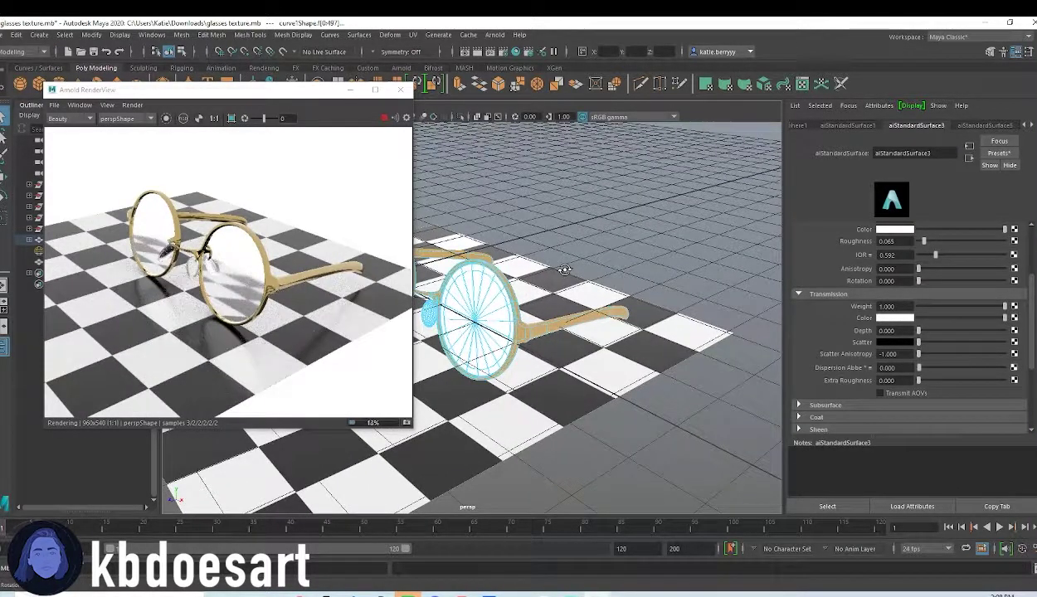
pyautogui.keyDown('alt'); pyautogui.moveTo(548, 325); pyautogui.dragTo(558, 318); pyautogui.keyUp('alt')
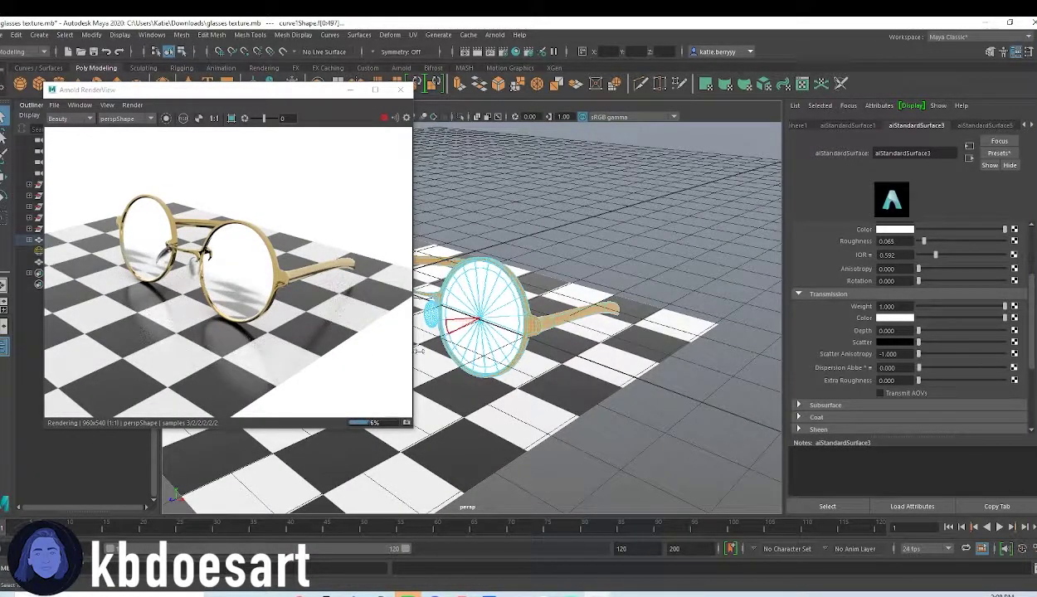
# Step: Return to object selection and scale up the checkered floor plane so it extends farther around the glasses
pyautogui.moveTo(576, 316); pyautogui.dragTo(632, 296, button='right')
pyautogui.click(644, 354)
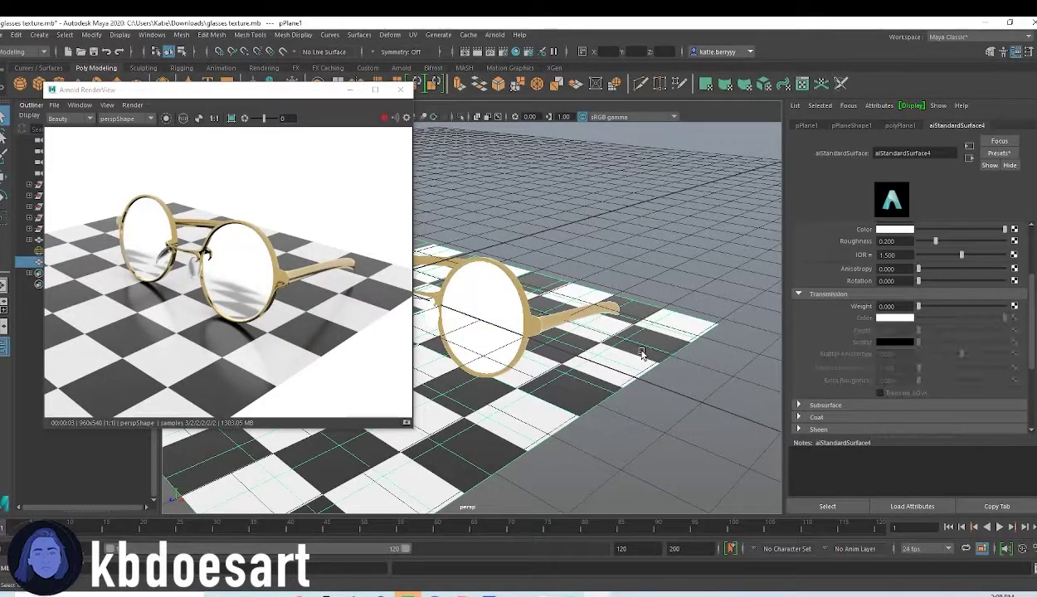
pyautogui.press('e')
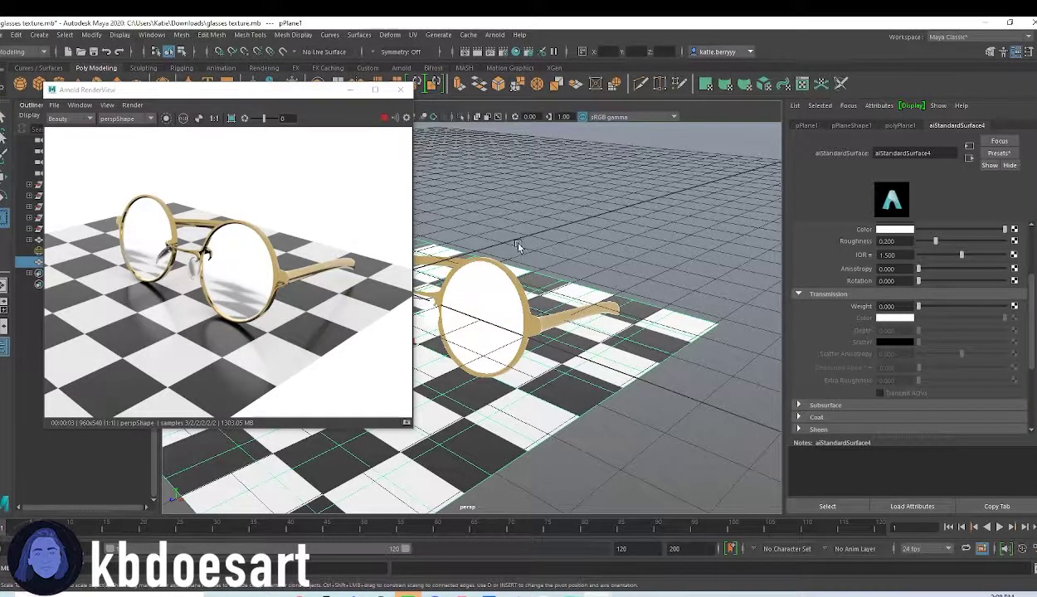
pyautogui.keyDown('alt'); pyautogui.moveTo(505, 237); pyautogui.dragTo(564, 232); pyautogui.keyUp('alt')
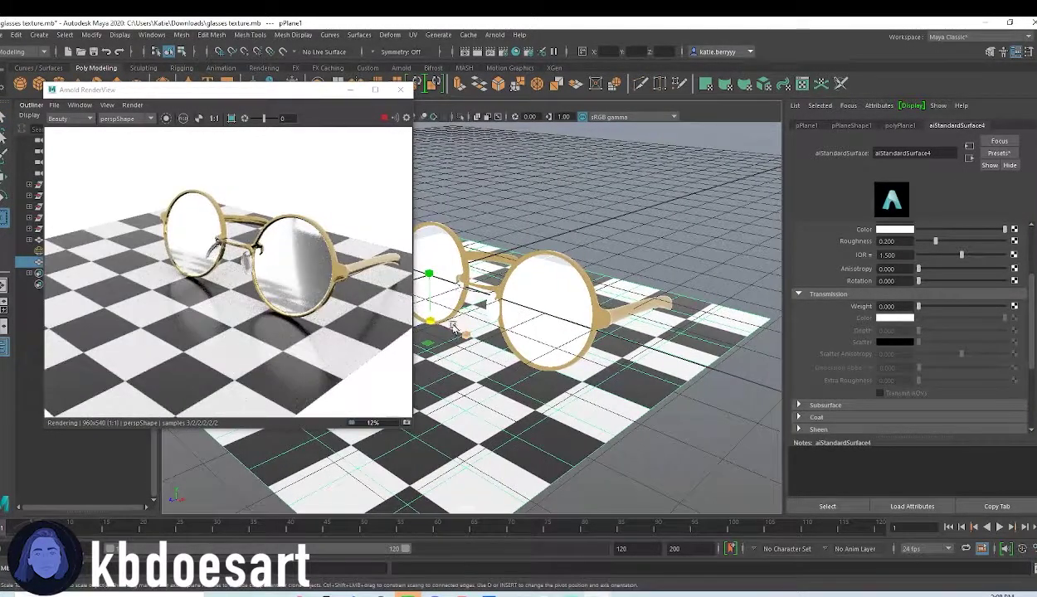
pyautogui.keyDown('alt'); pyautogui.moveTo(542, 288); pyautogui.dragTo(685, 243); pyautogui.keyUp('alt')
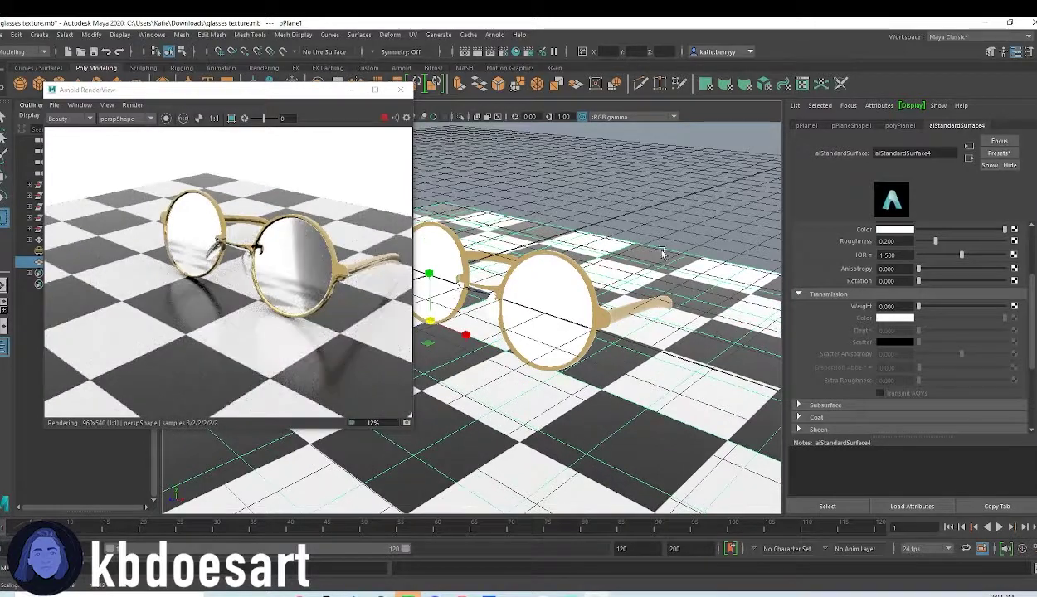